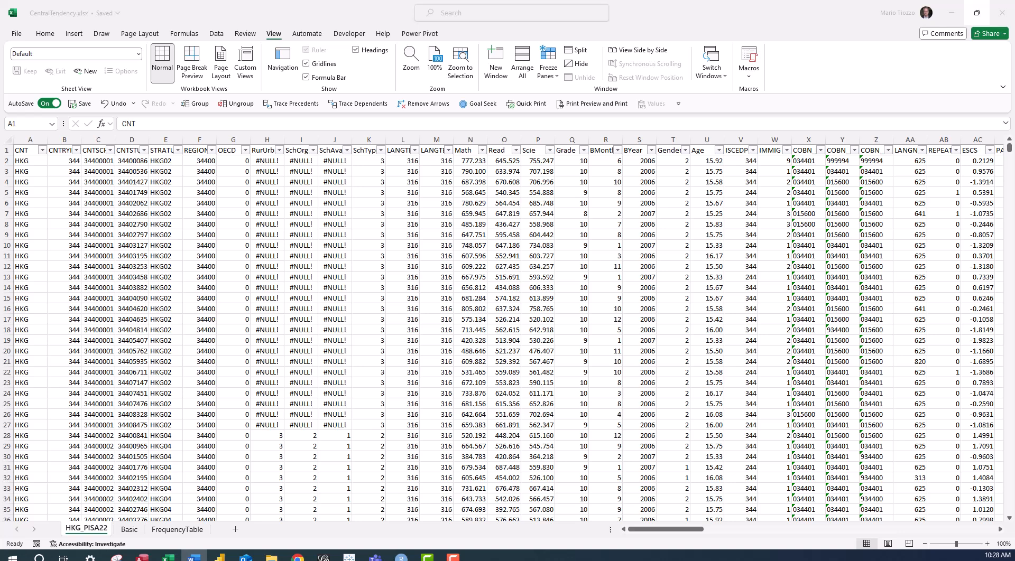
Copy the whole Scie column, header included, from the HKG_PISA22 sheet into the Basic sheet starting at cell A1.
left_click(541, 151)
left_click(531, 152)
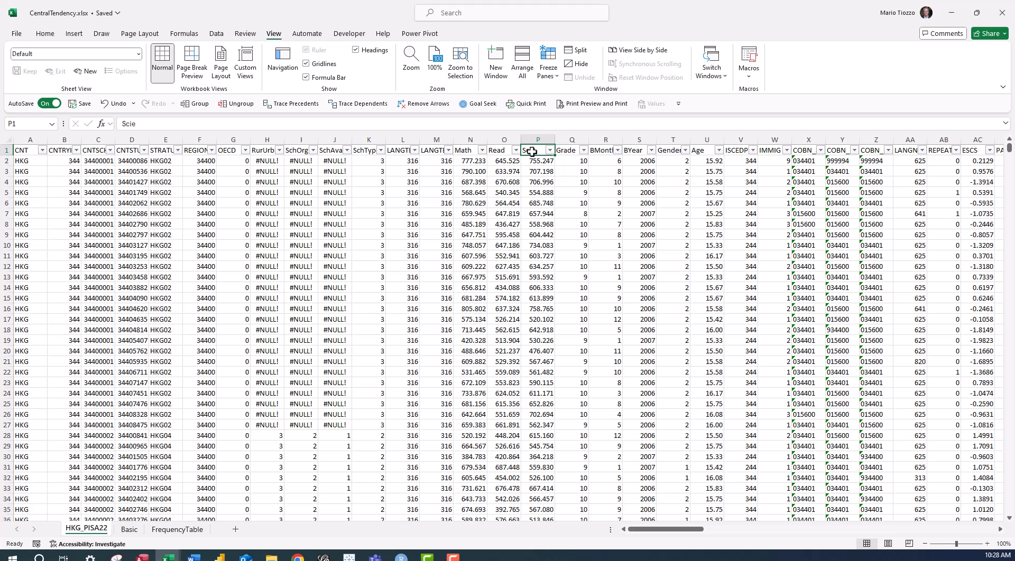
key("ctrl+shift+Down")
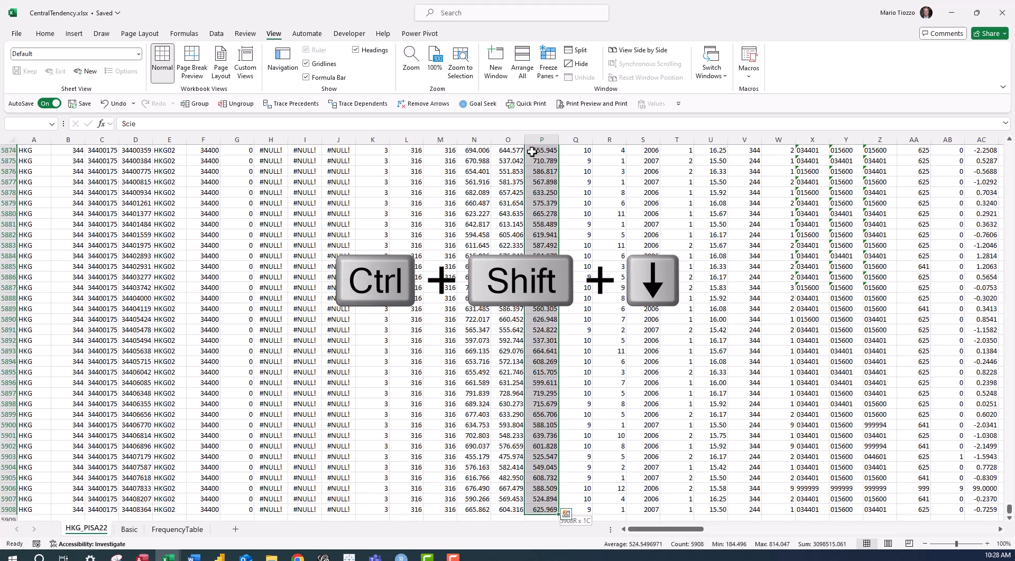
key("ctrl+c")
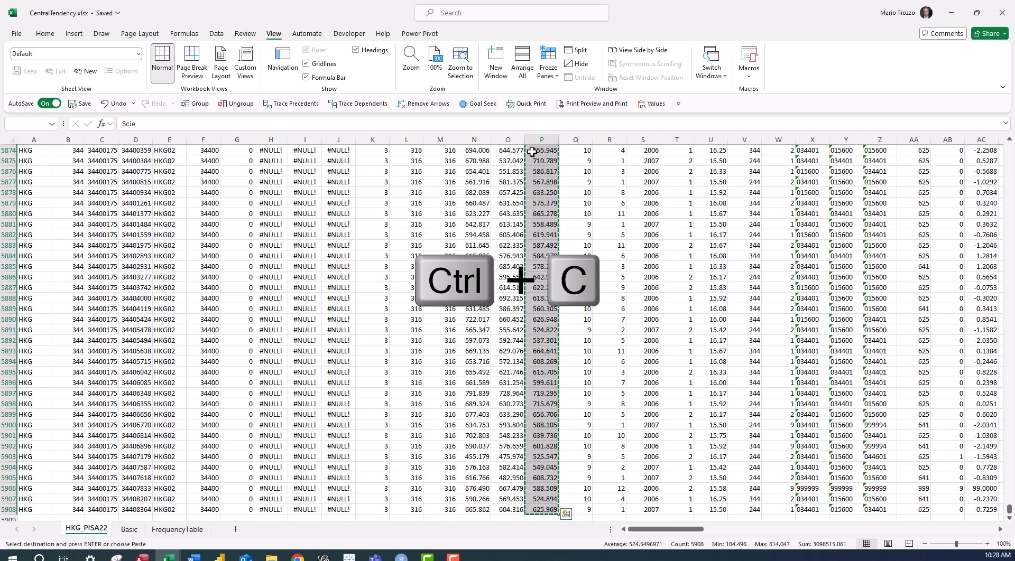
left_click(129, 529)
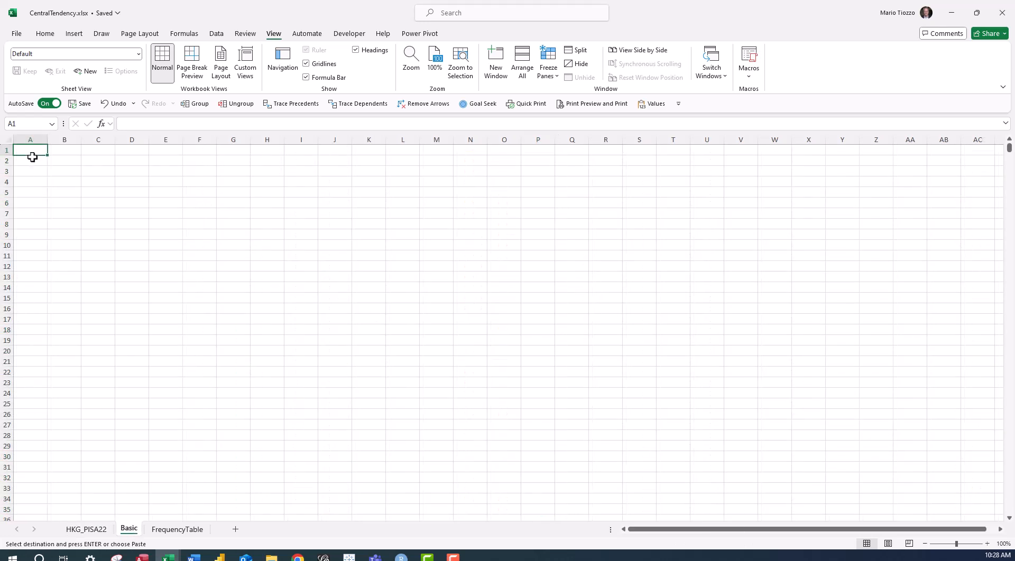
key("ctrl+v")
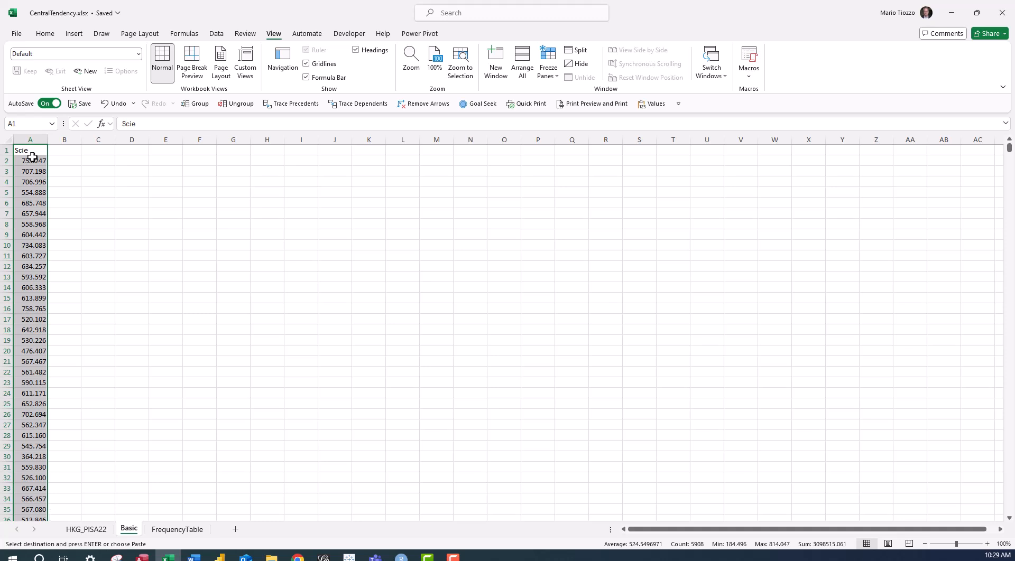
Enter a SUM formula in cell E2 that totals the science scores in A2:A5908.
left_click(168, 162)
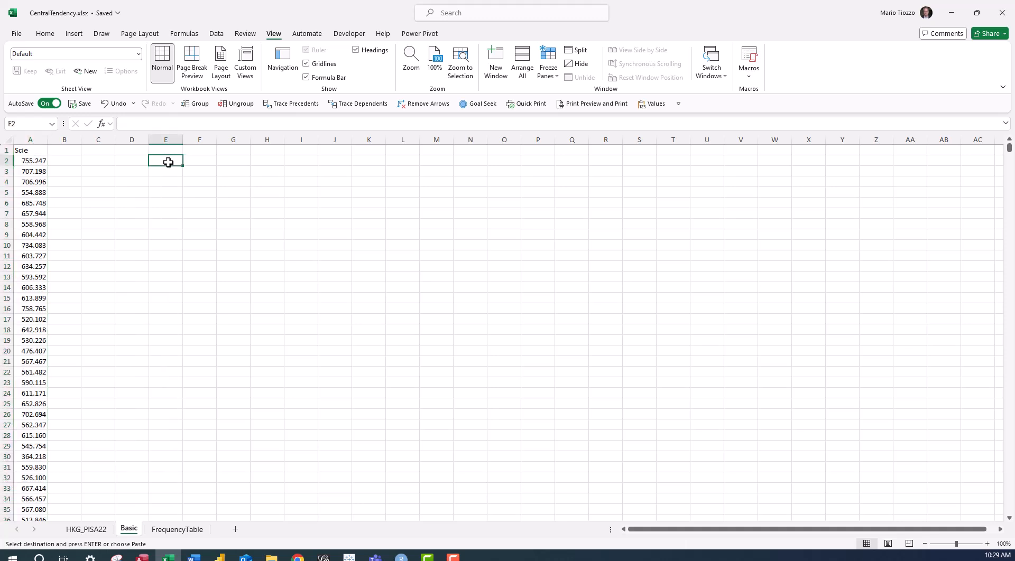
type("=")
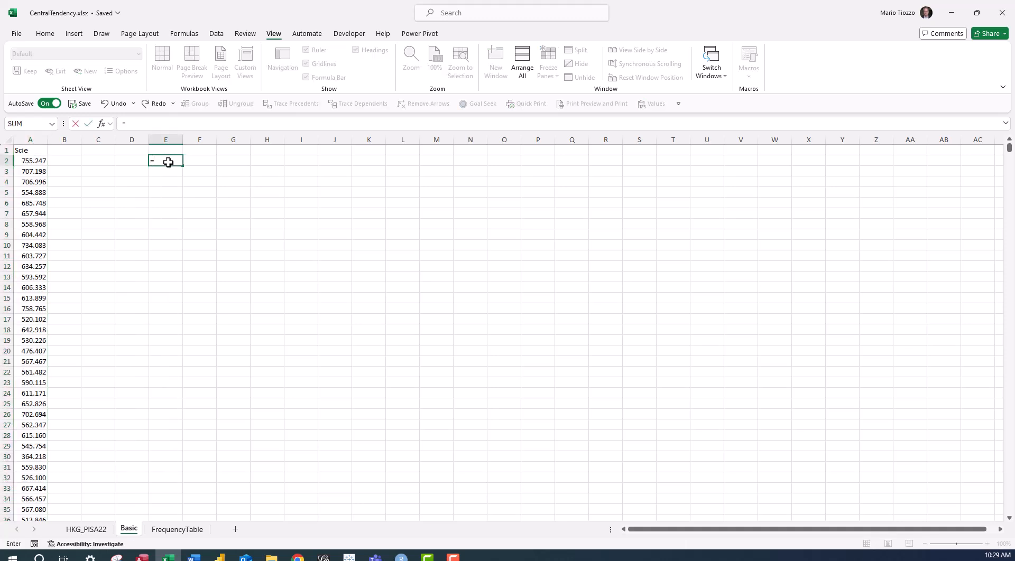
type("sum")
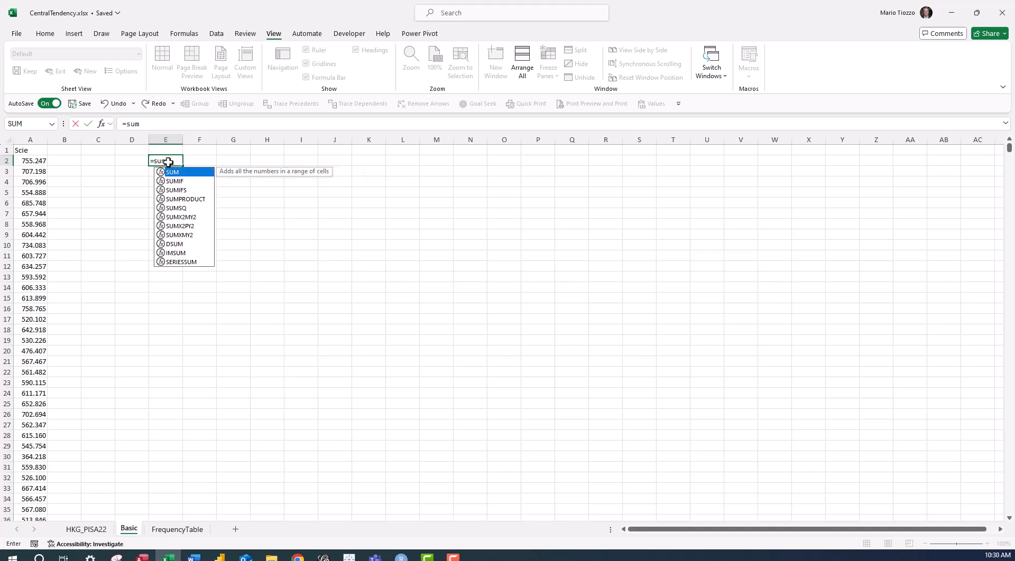
type("(")
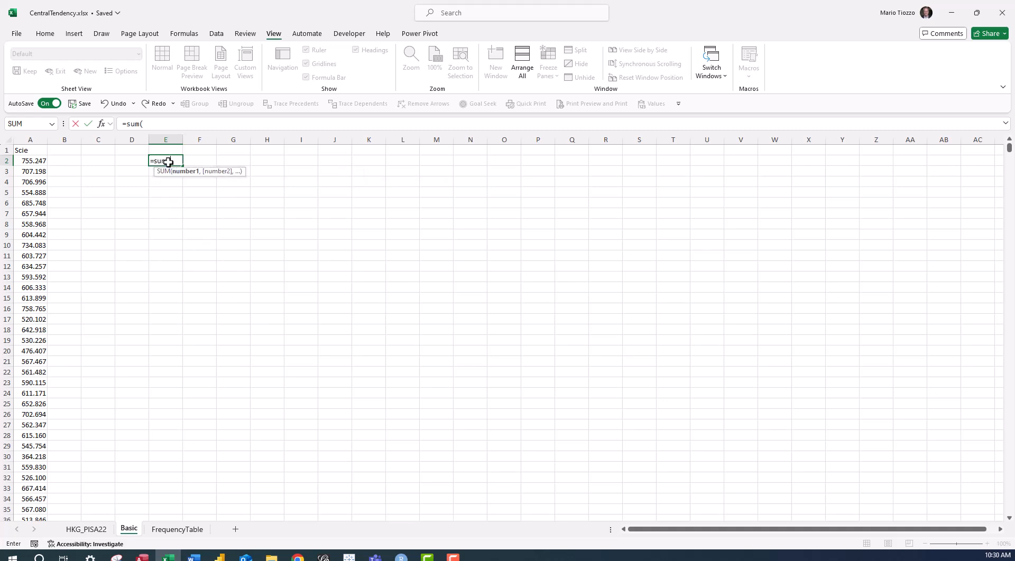
left_click(32, 162)
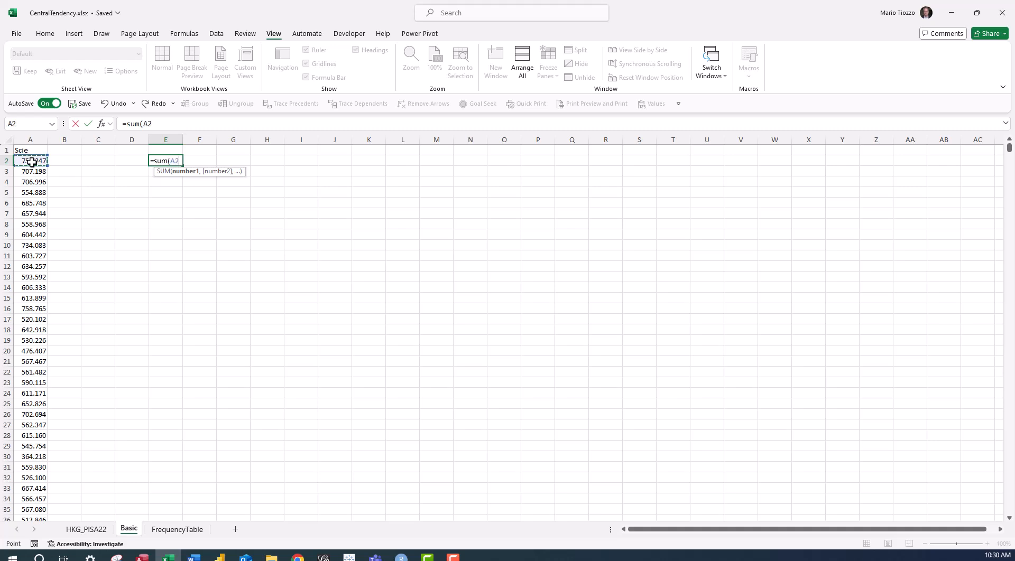
key("ctrl+shift+Down")
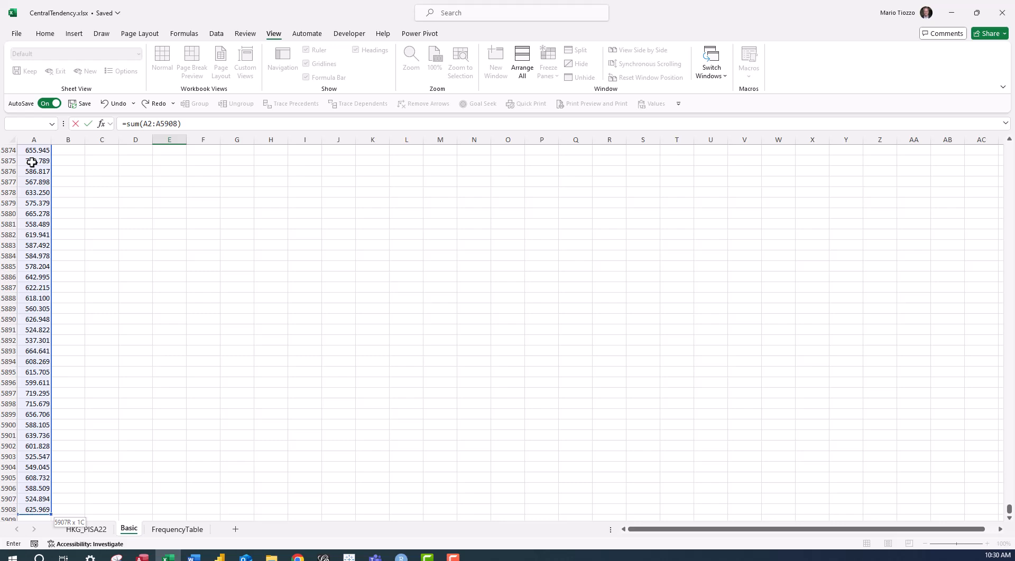
key("Return")
Label the sum by entering "Total" in cell D2.
key("Up")
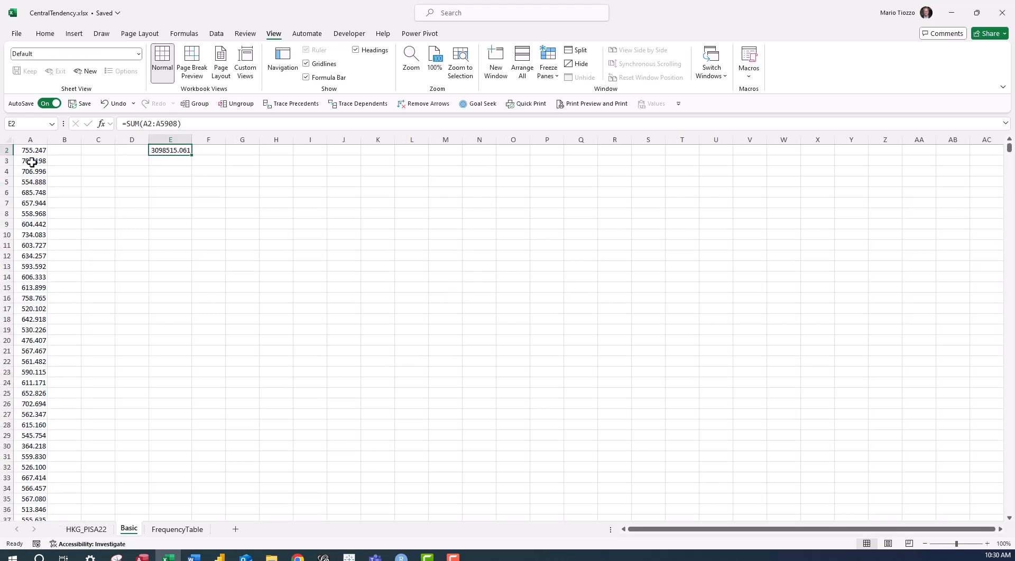
key("Left")
type("Tota")
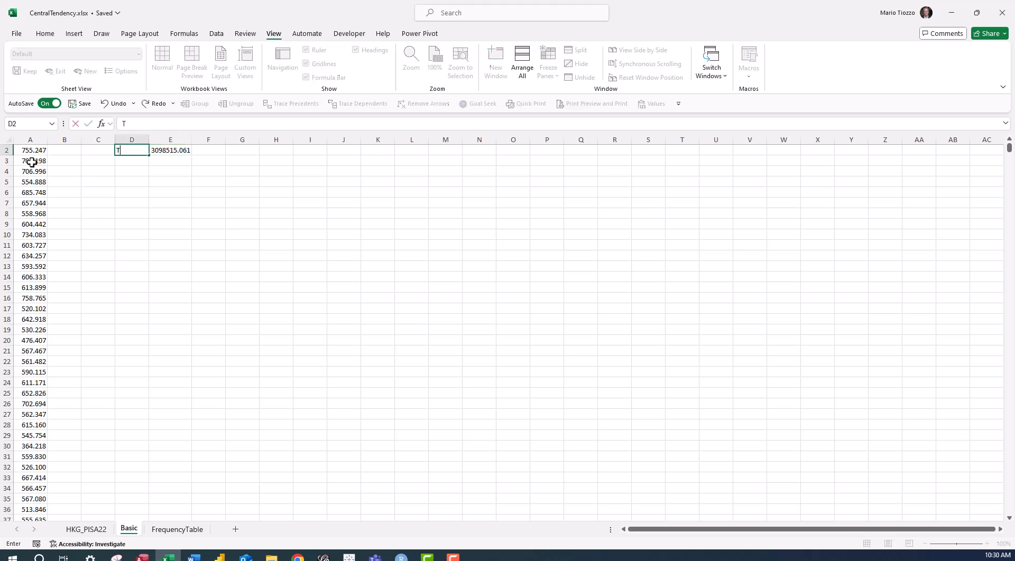
key("Return")
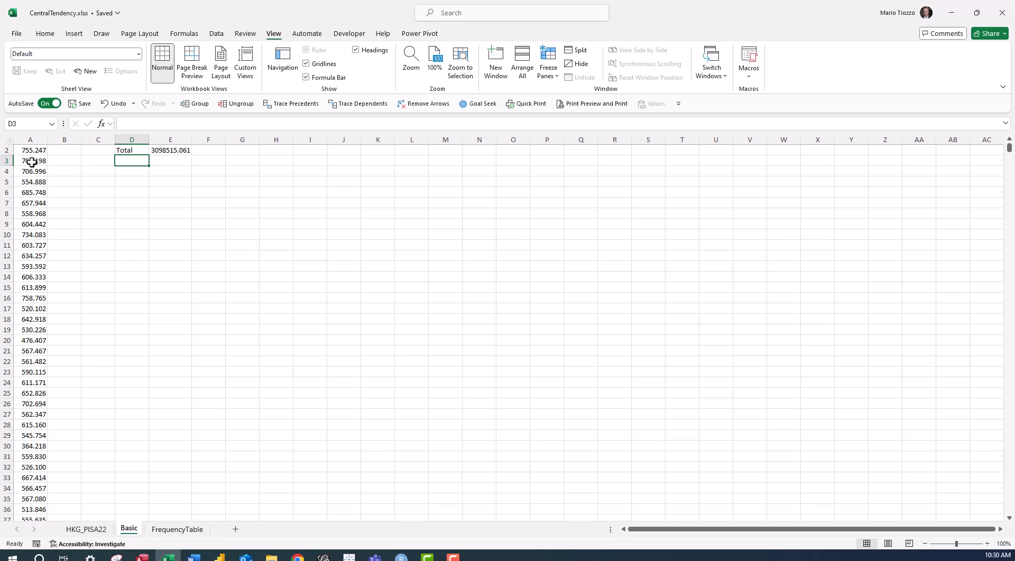
Enter a COUNT formula in cell E3 that counts the science scores in A2:A5908.
left_click(167, 159)
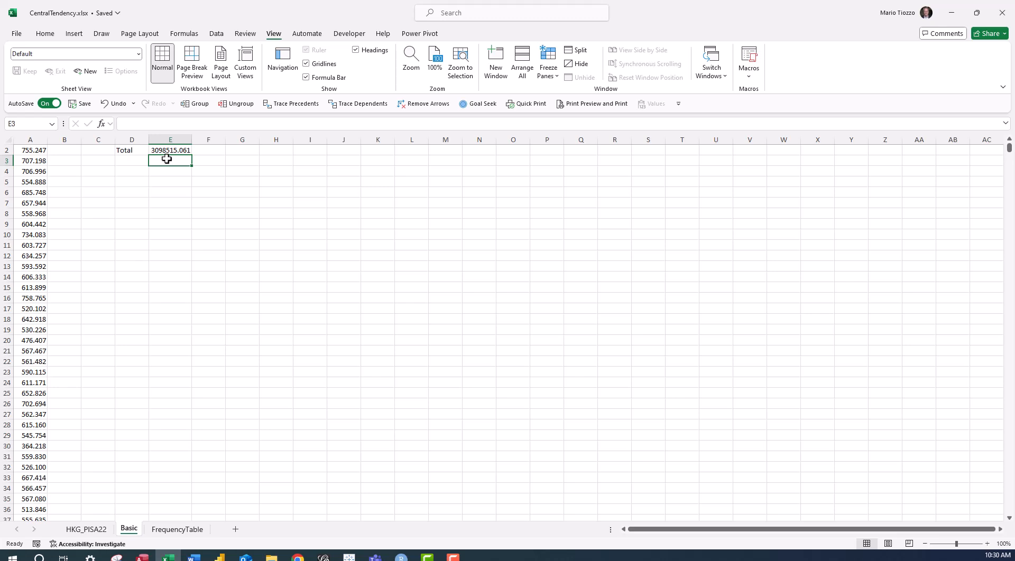
type("=count(")
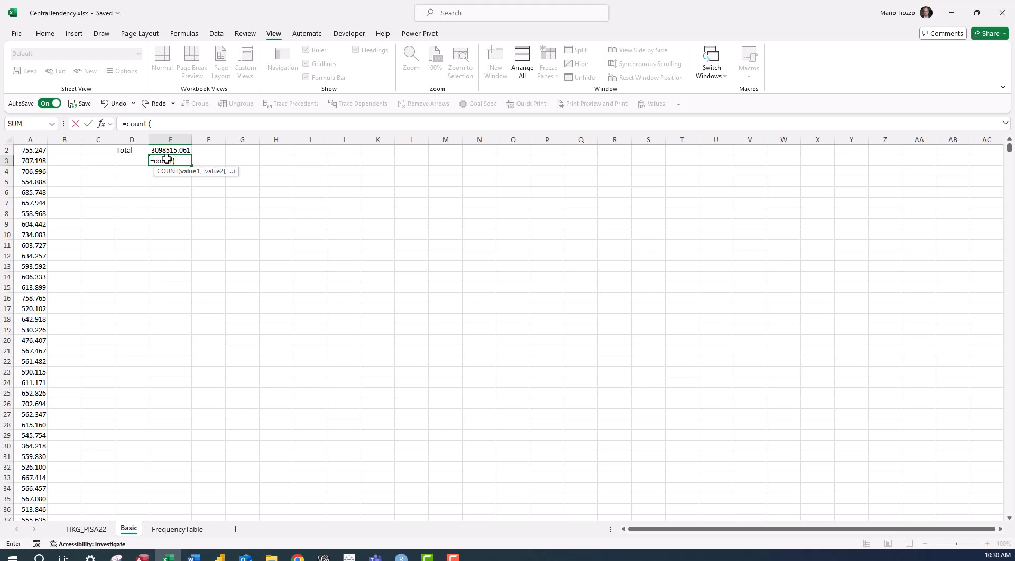
scroll(25, 158, "up", 1)
left_click(25, 161)
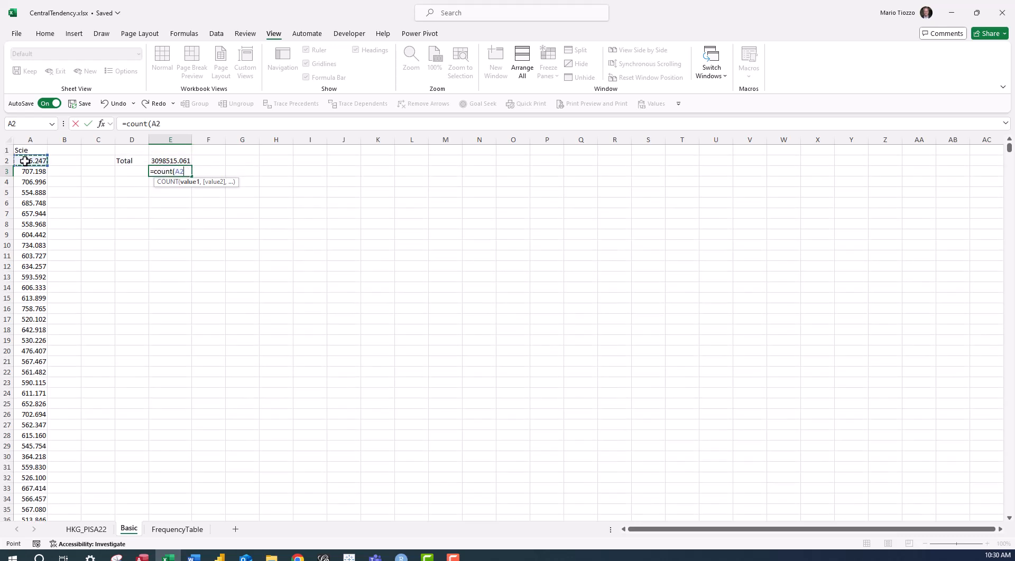
key("ctrl+shift+Down")
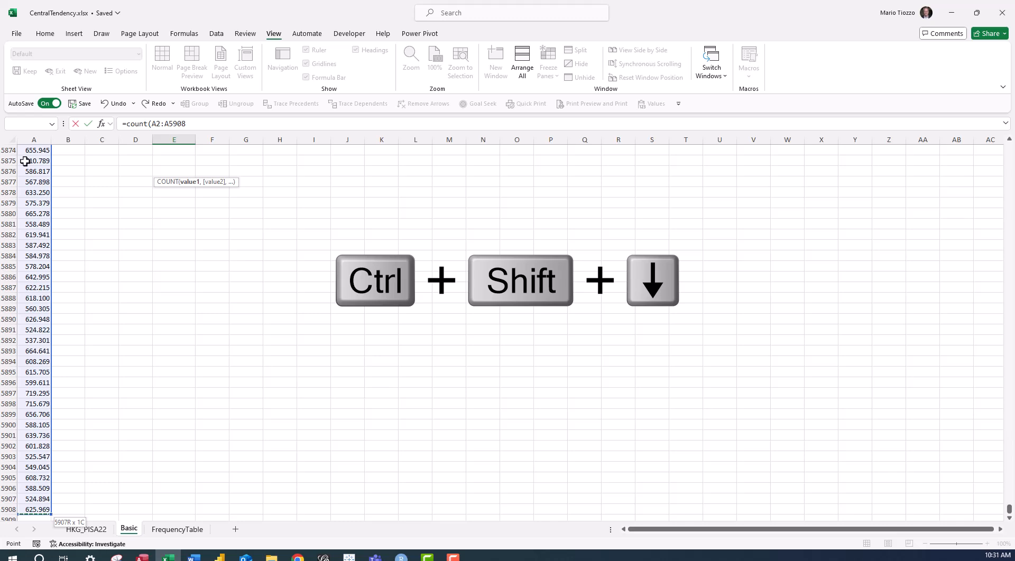
key("Return")
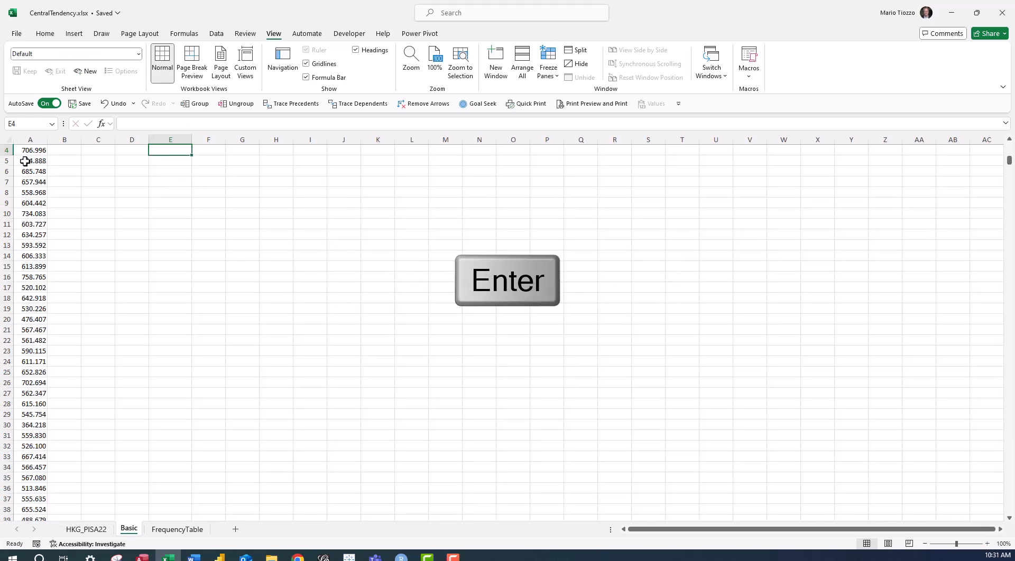
Label the count by entering "# obs." in cell D3.
key("Left")
type("#")
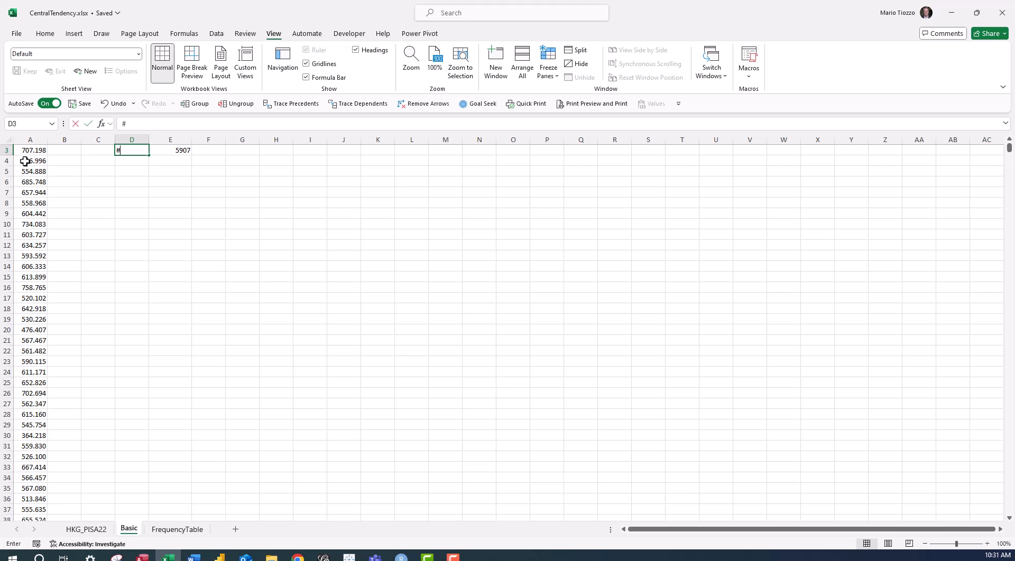
type(" obs.")
key("ctrl+Return")
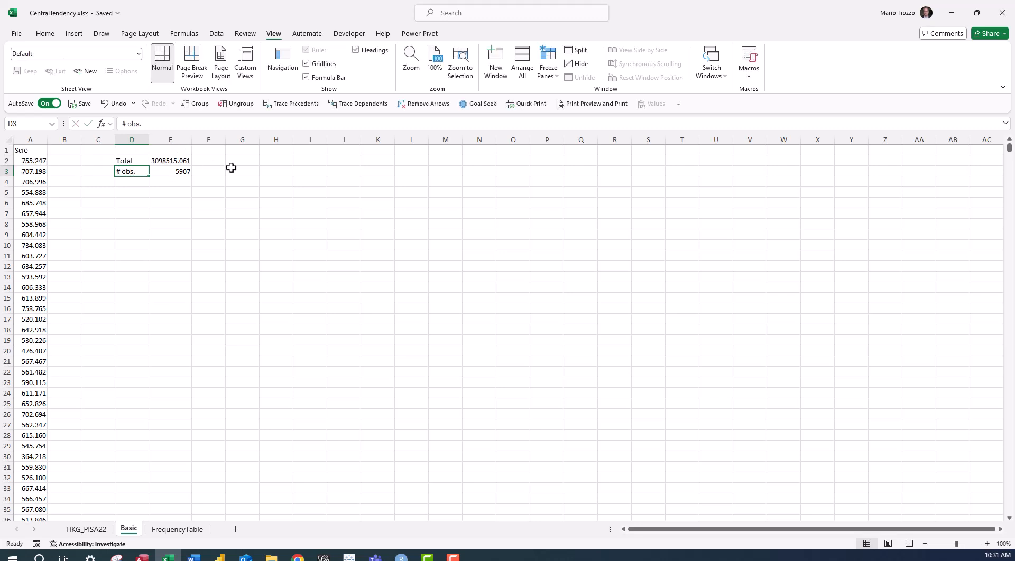
Calculate the mean manually in cell E4 by dividing the total in E2 by the count in E3.
left_click(175, 182)
type("=")
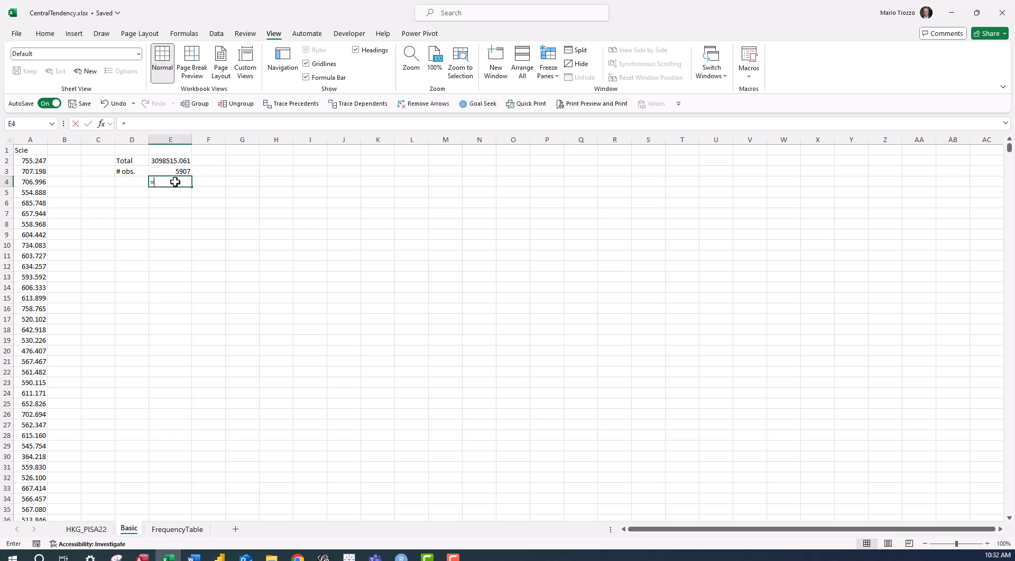
key("Up")
key("Up")
type("/")
key("Down")
key("Return")
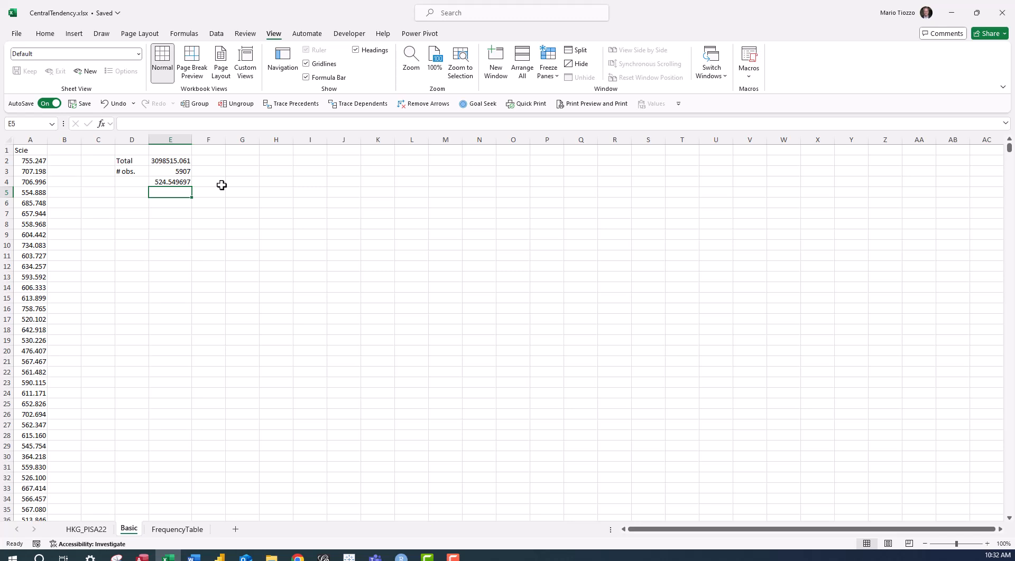
Label the manually calculated result by entering "Mean" in cell D4.
key("Up")
key("Left")
type("Mean")
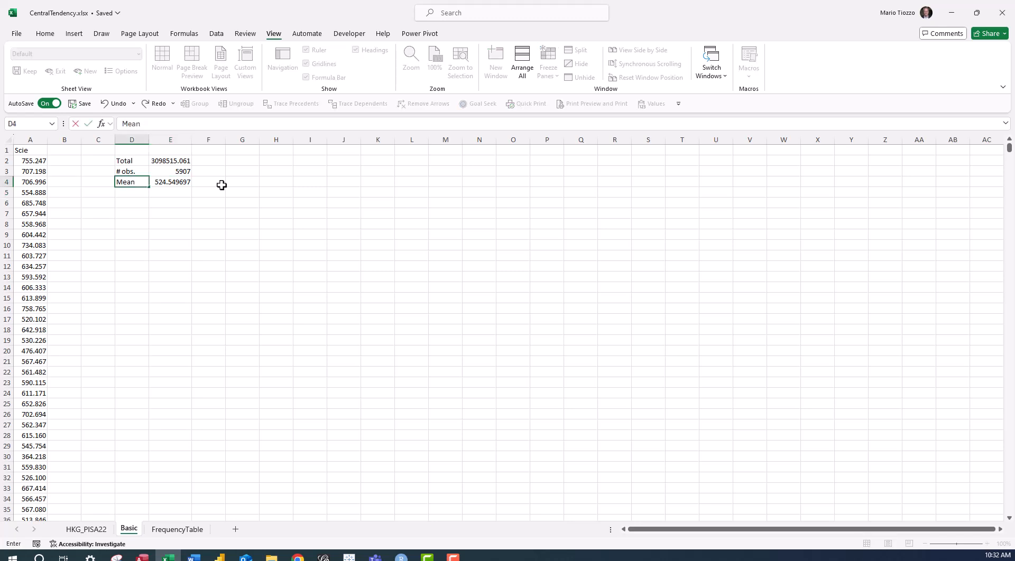
key("Return")
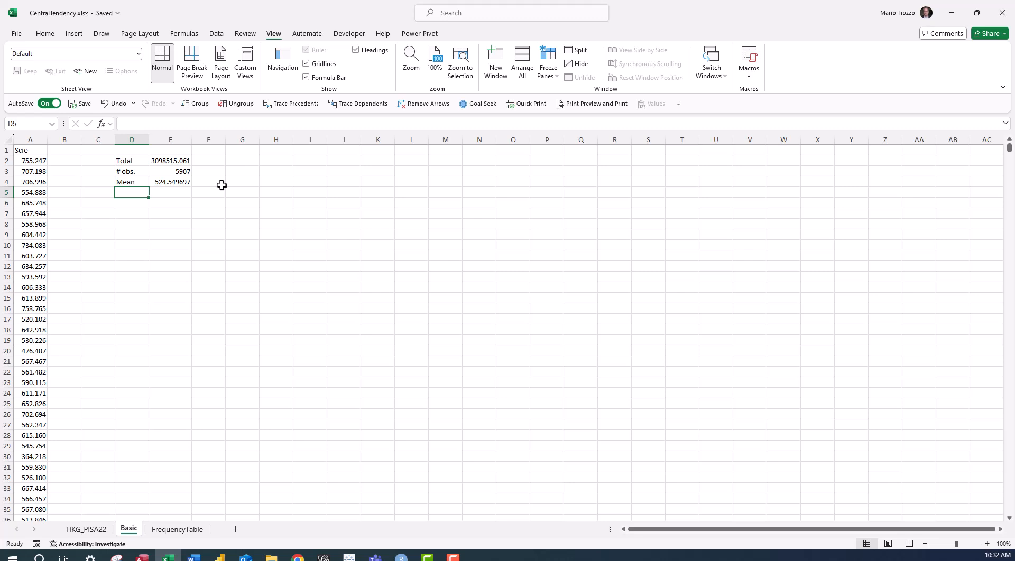
Enter an AVERAGE formula in cell E6 over the science scores in A2:A5908.
left_click(165, 199)
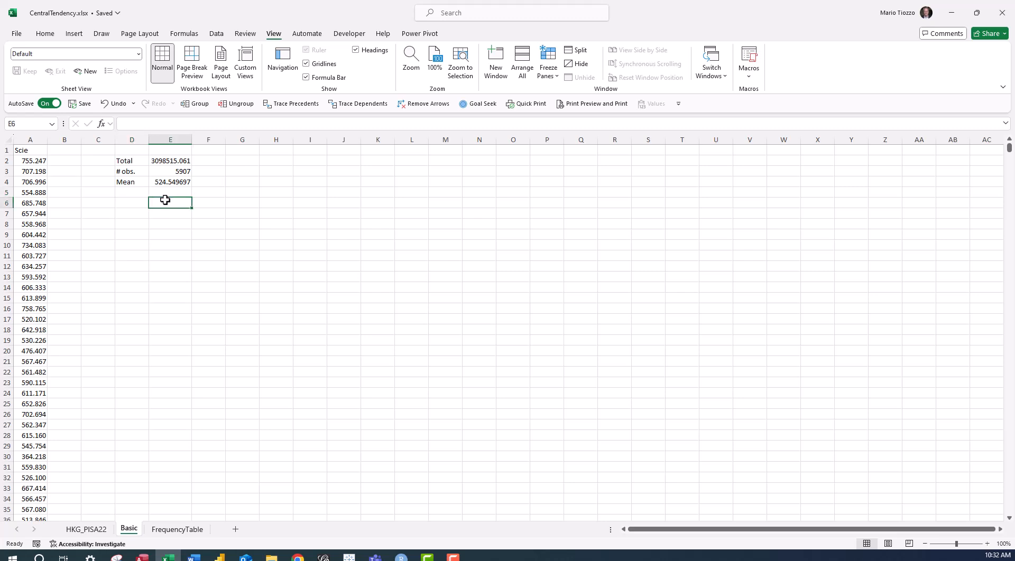
type("=")
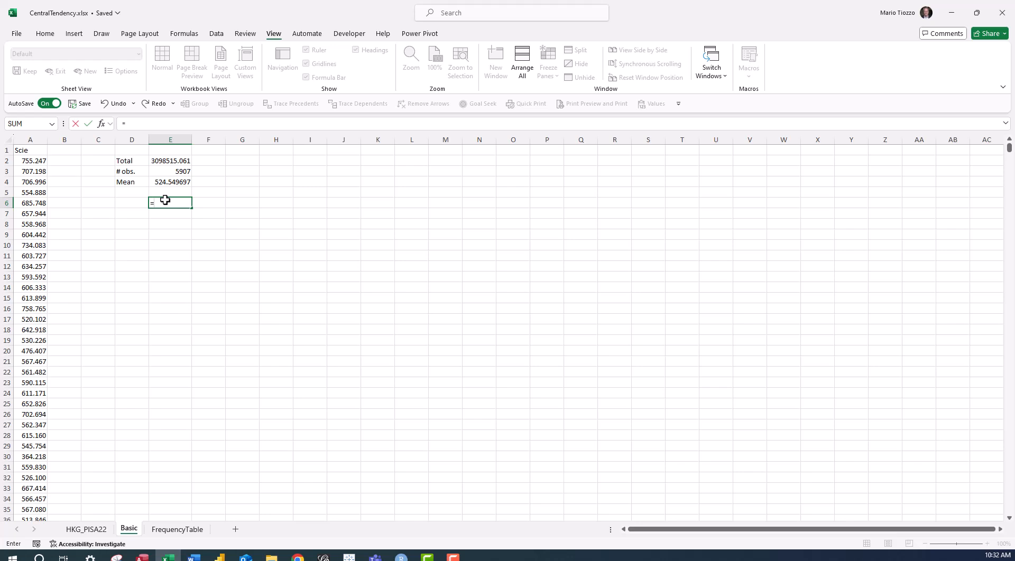
type("average(")
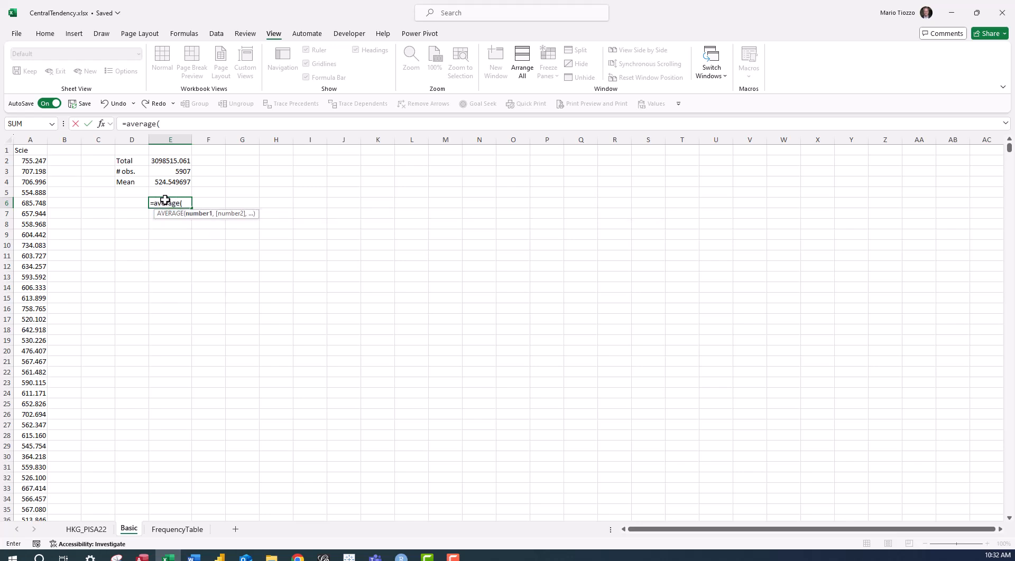
left_click(27, 161)
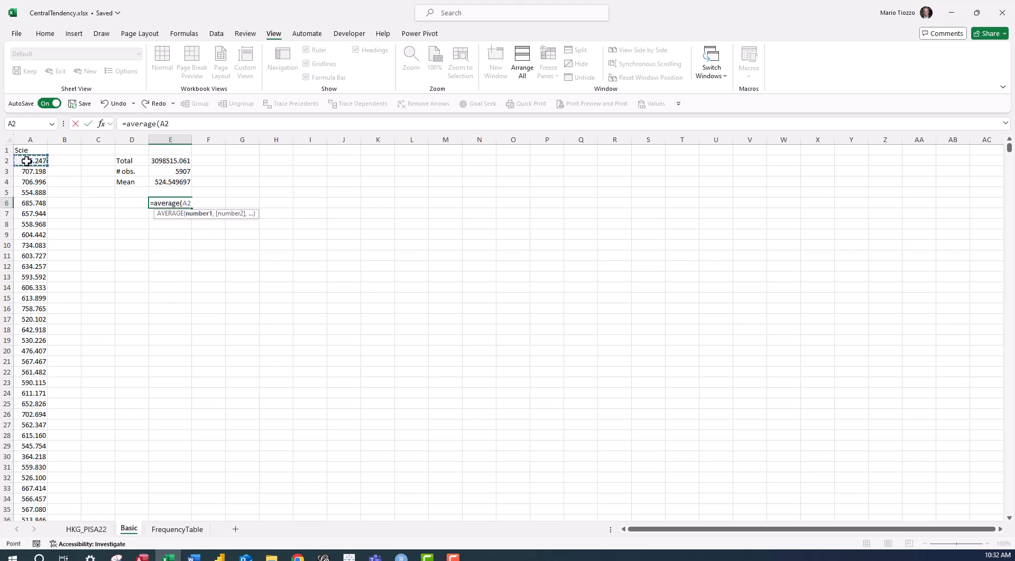
key("ctrl+shift+Down")
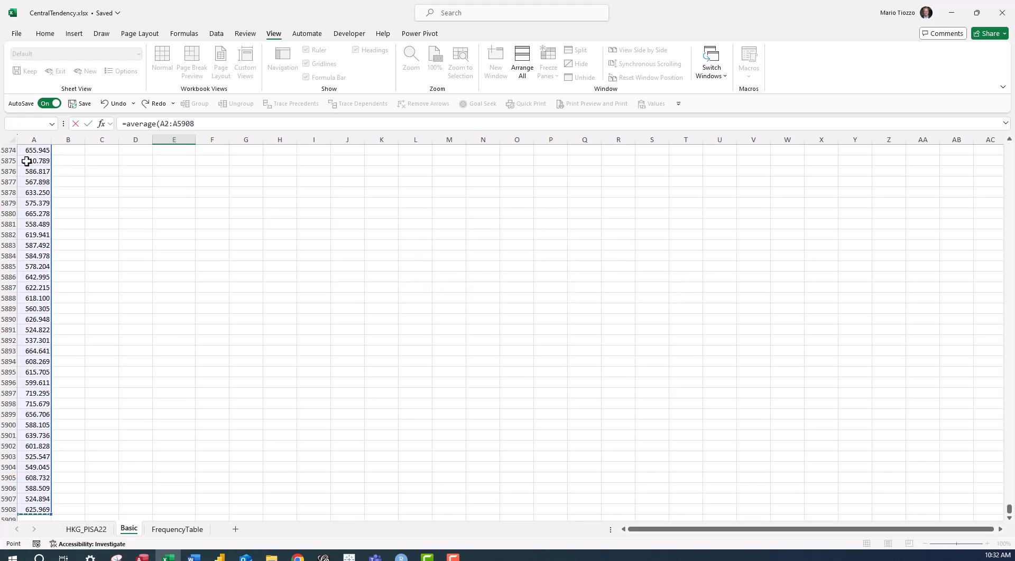
key("Return")
Increase the decimals shown for the AVERAGE result in cell E6 to six places.
scroll(58, 169, "up", 2)
left_click(170, 150)
left_click(163, 193)
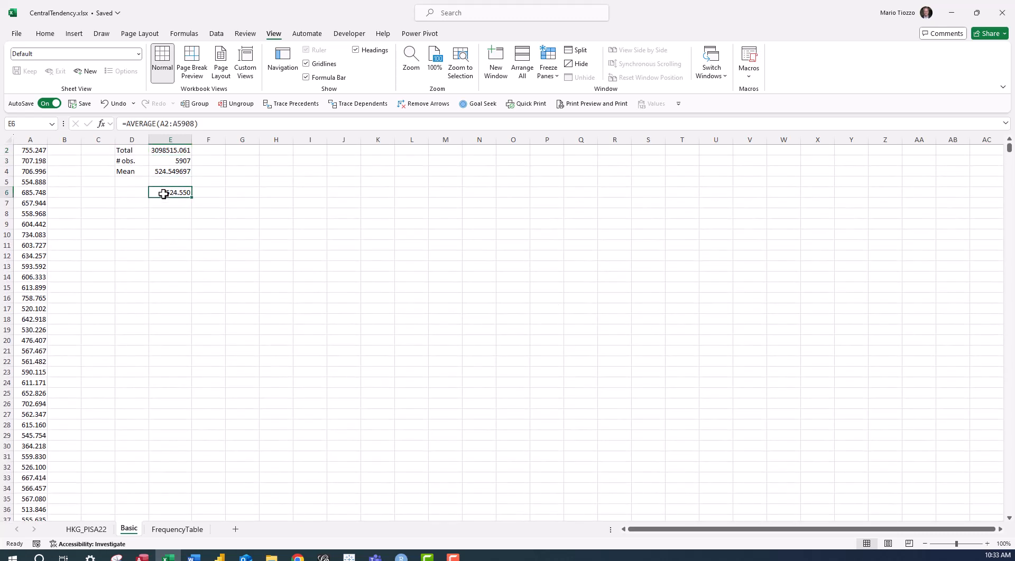
left_click(45, 33)
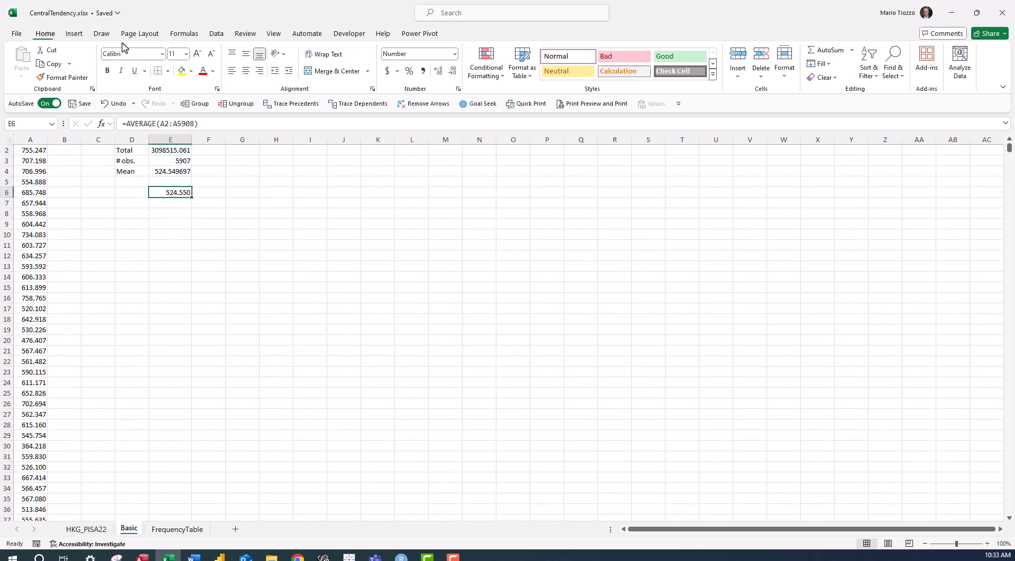
left_click(434, 71)
left_click(435, 71)
left_click(435, 71)
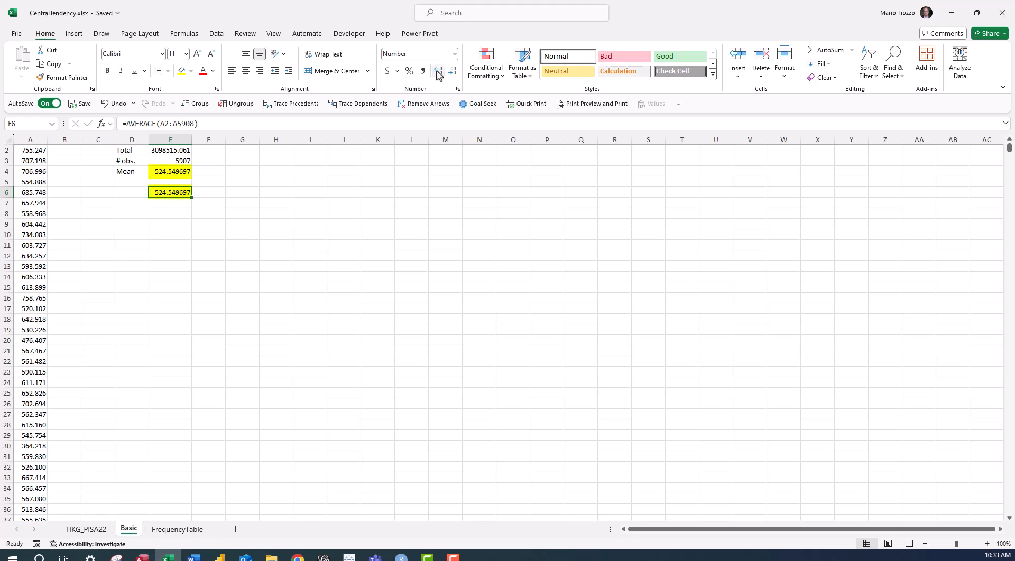
Label the AVERAGE result by entering "Mean" in cell D6.
left_click(125, 191)
type("Mean")
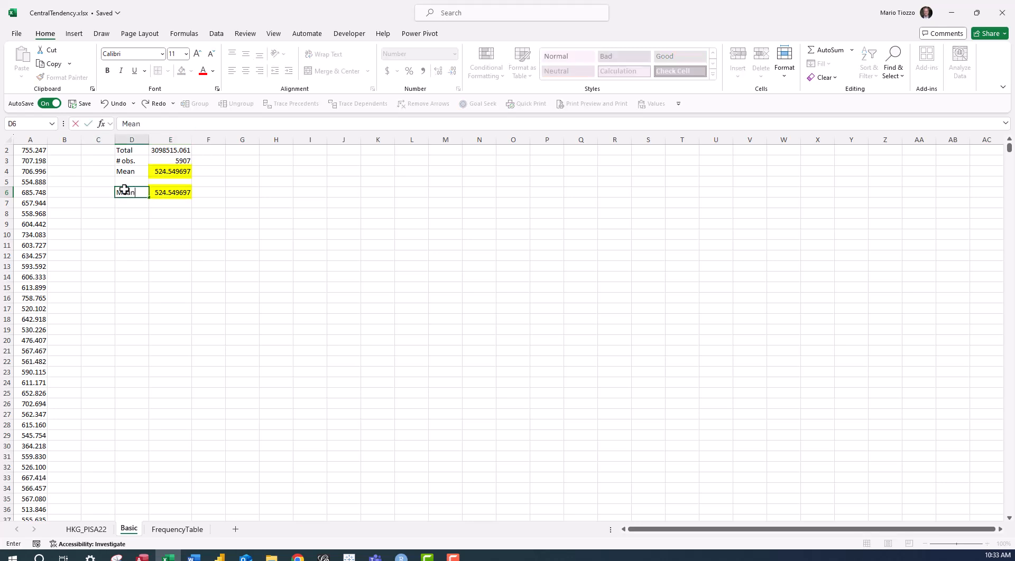
key("Return")
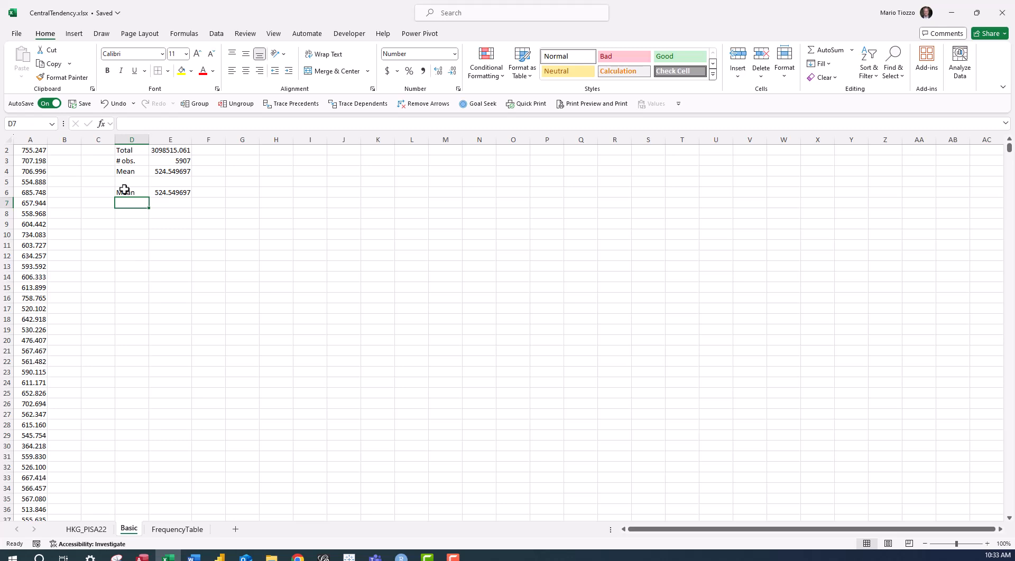
Enter a MEDIAN formula in cell E7 over the science scores in A2:A5908.
key("Right")
type("=")
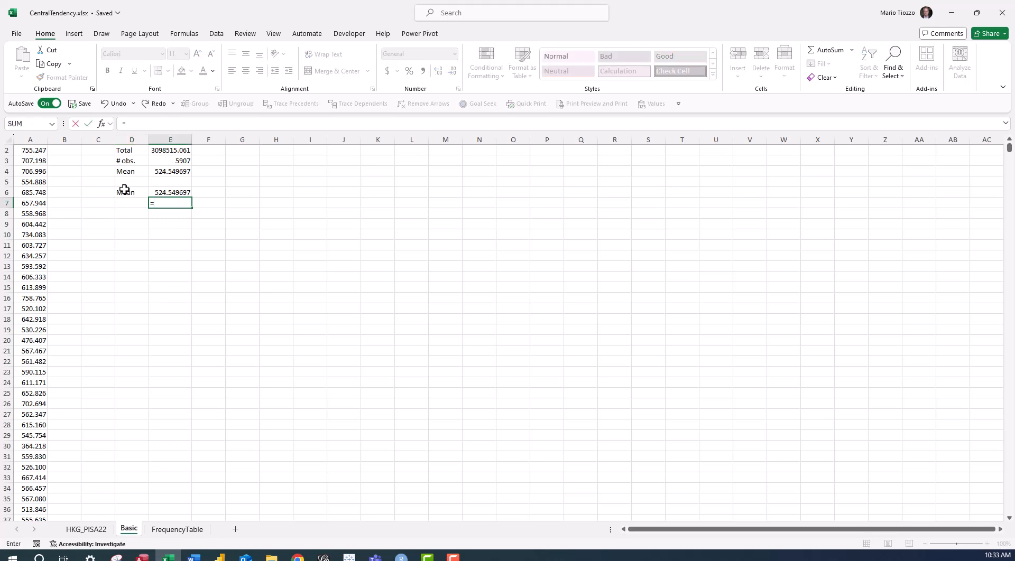
type("median(")
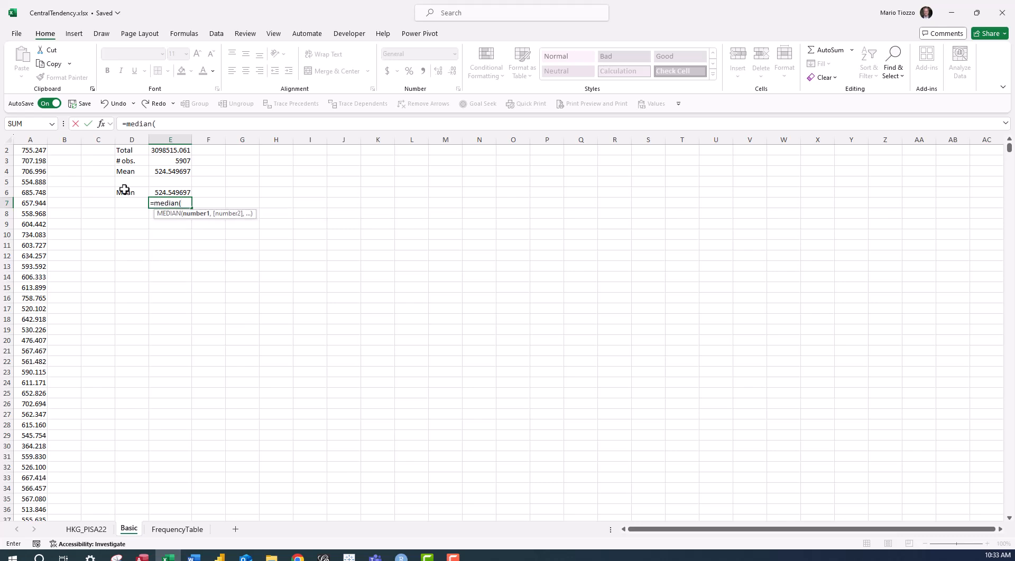
scroll(50, 170, "up", 1)
left_click(32, 163)
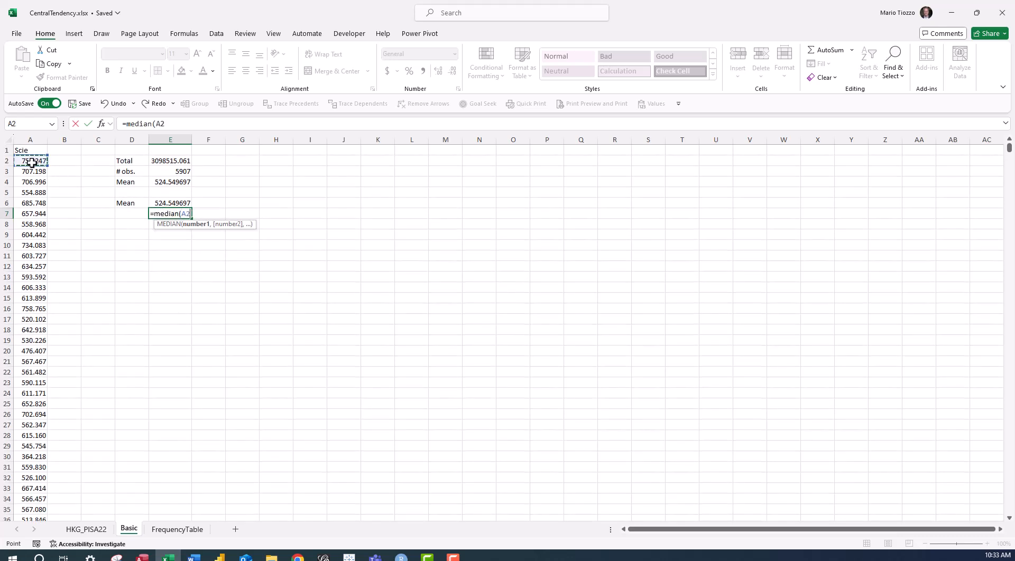
key("ctrl+shift+Down")
type(")")
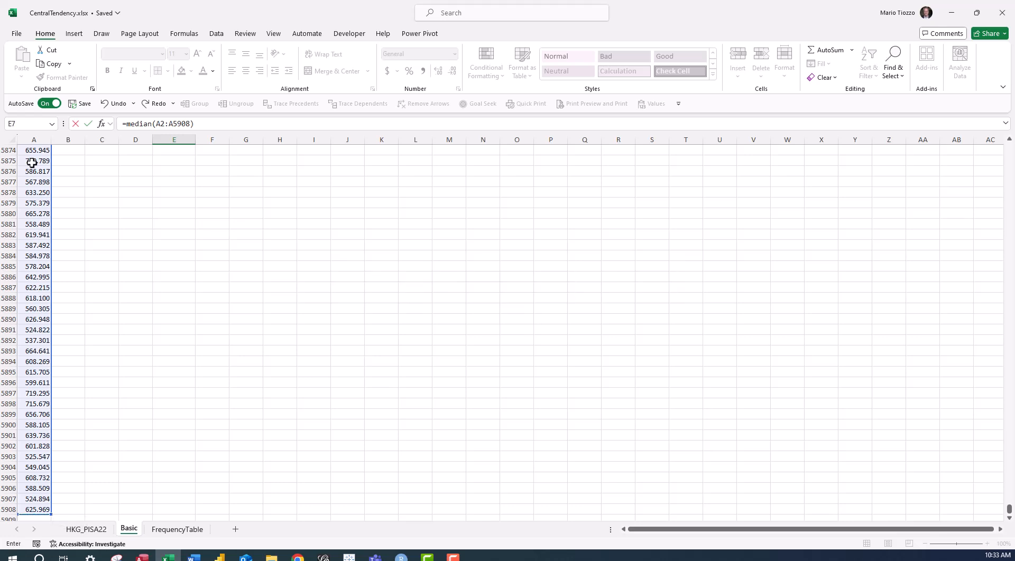
key("Return")
key("Up")
scroll(32, 163, "up", 1)
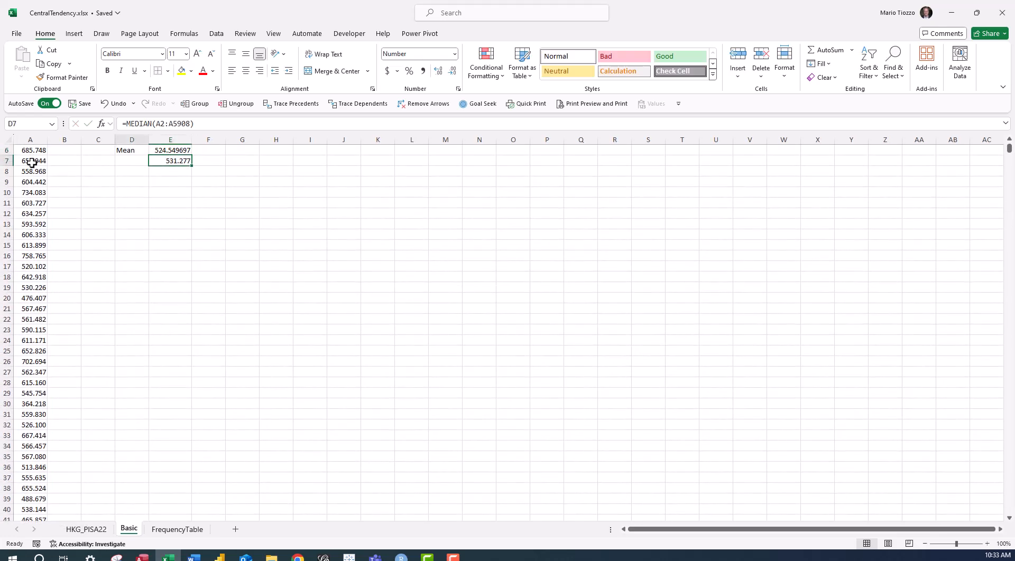
Label the median result by entering "Median" in cell D7.
key("Left")
type("Median")
key("Return")
scroll(32, 163, "up", 5)
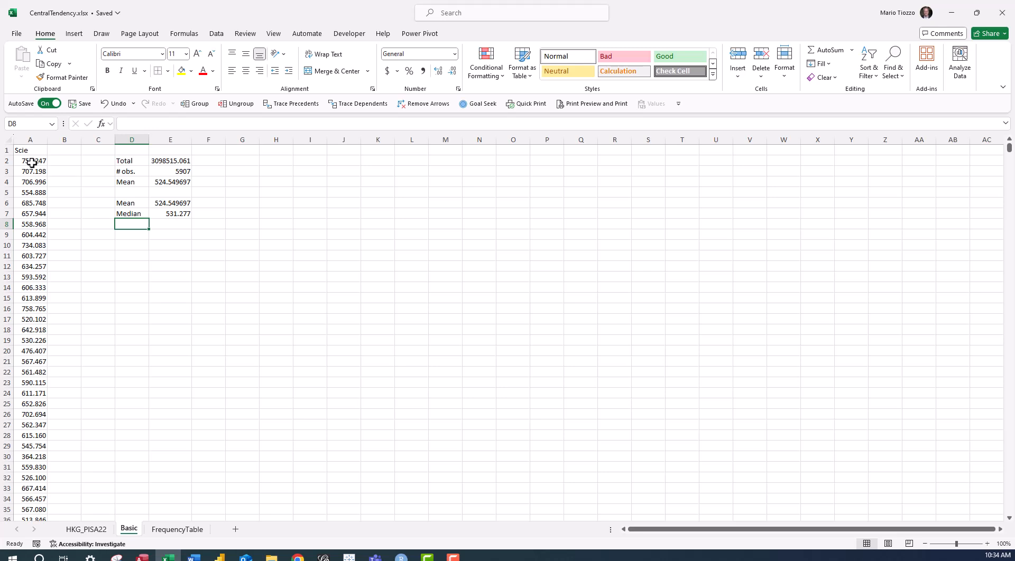
Enter a SORT formula in cell B2 that lists the science scores from A2:A5908 in ascending order.
left_click(61, 162)
type("=")
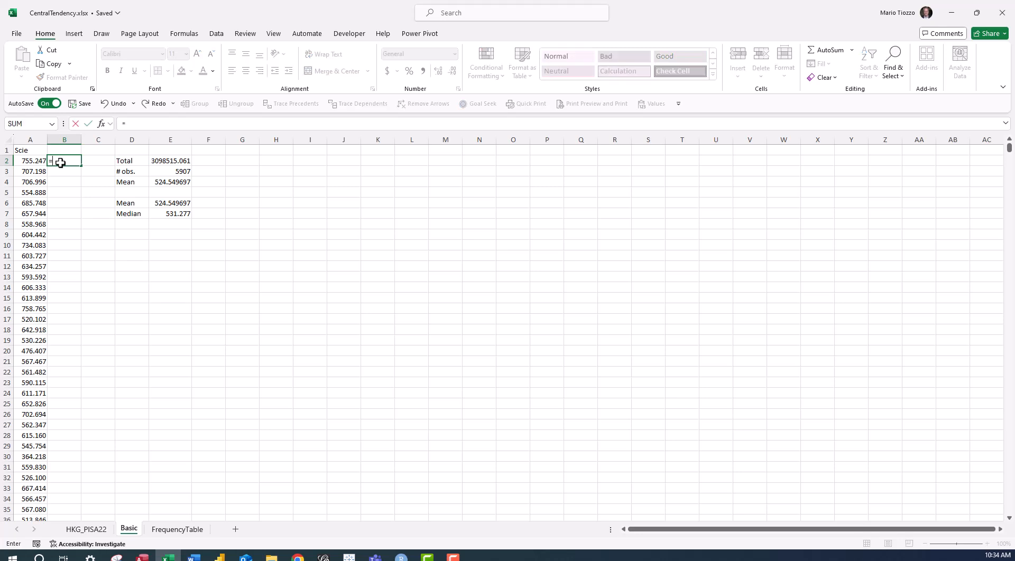
type("sort(")
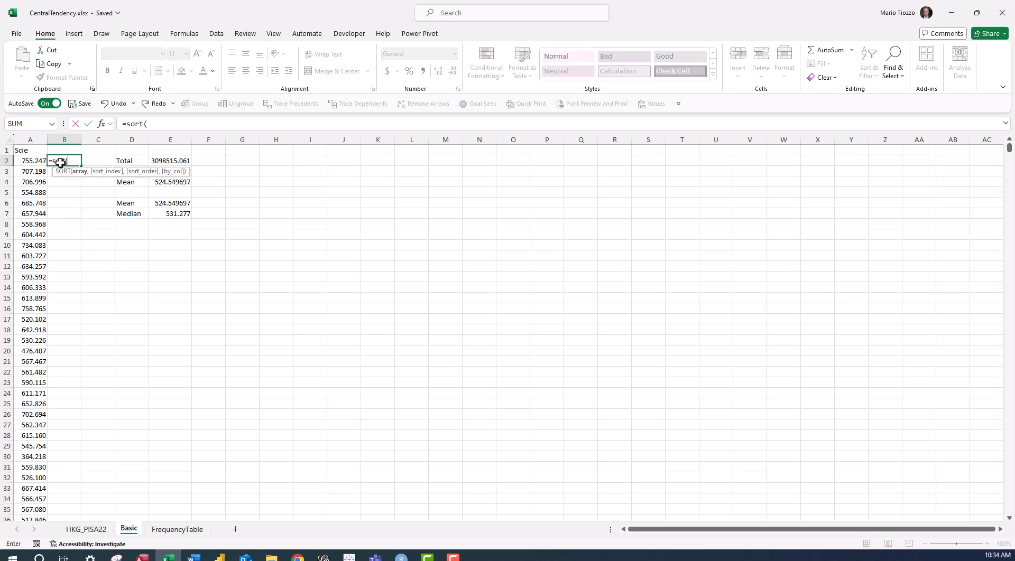
key("Left")
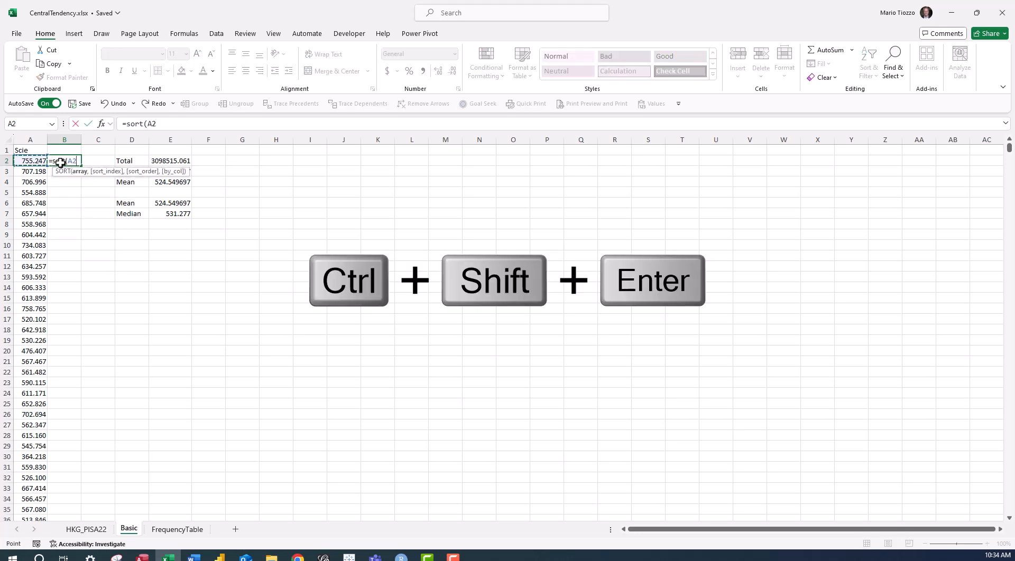
key("ctrl+shift+Down")
type(")")
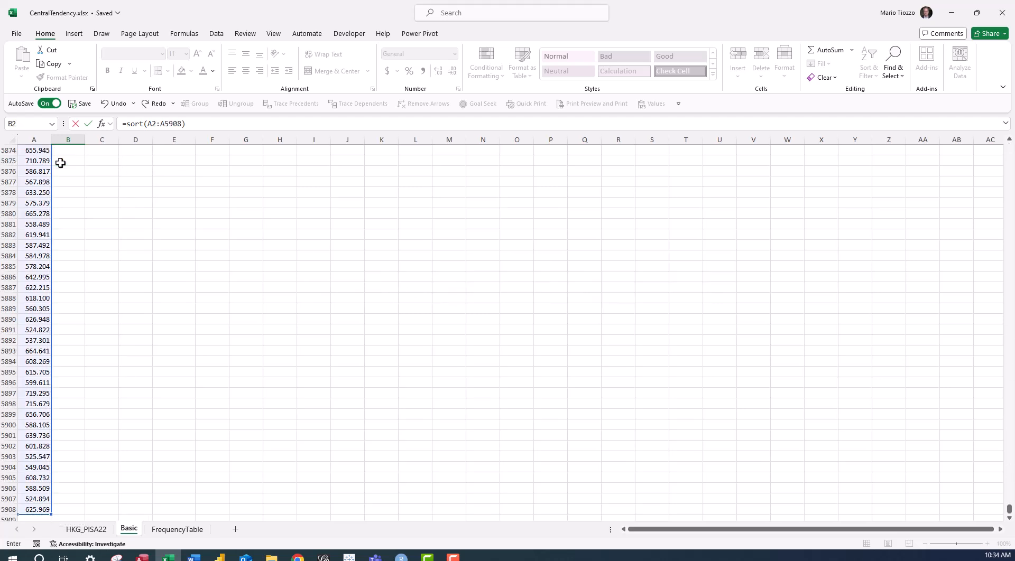
key("Return")
Head the column of sorted scores by entering "Sorted" in cell B1.
key("Up")
key("Up")
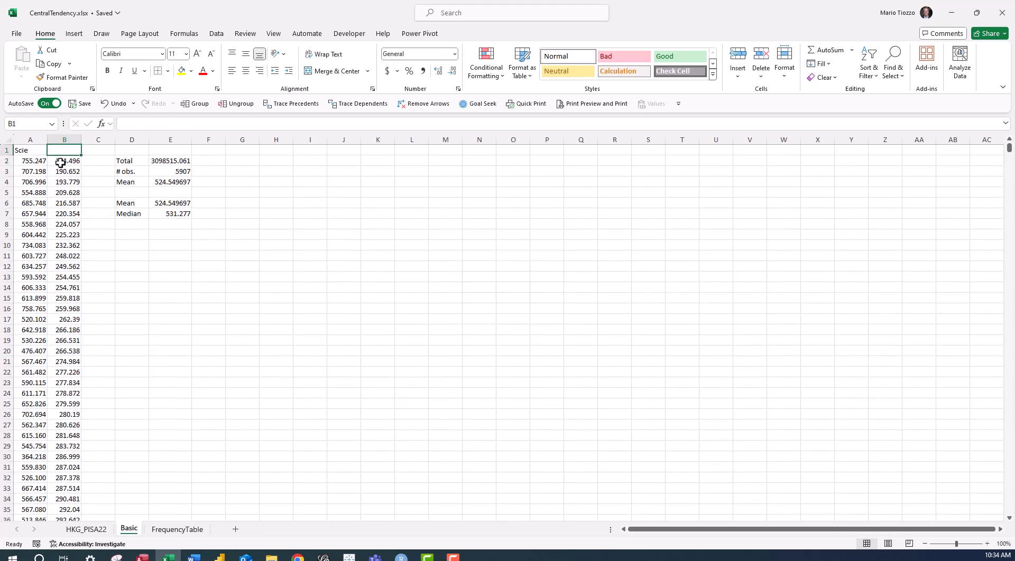
type("Sorted")
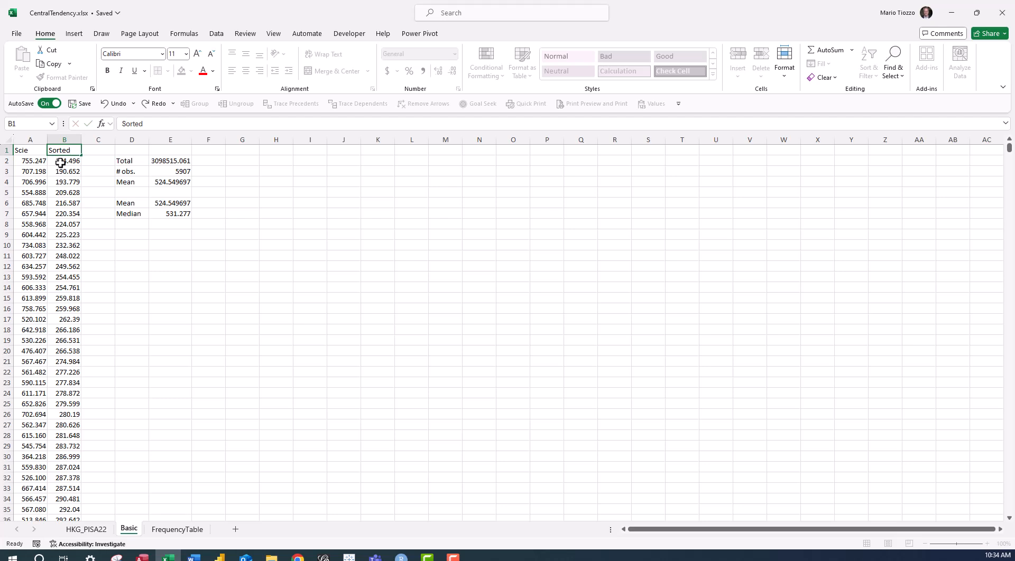
key("Return")
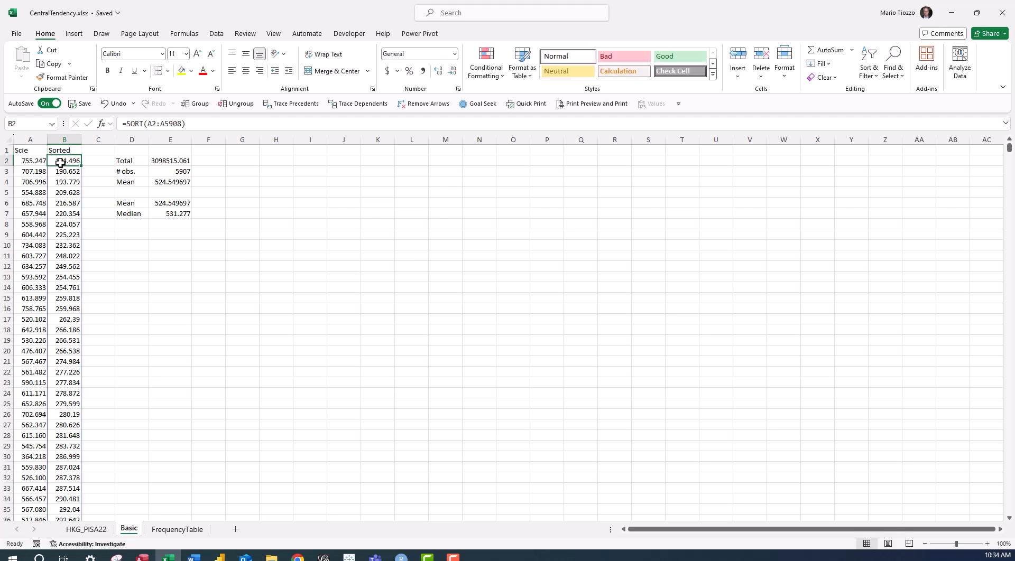
Insert a new column before the science scores and head it "Index" in cell A1.
right_click(24, 137)
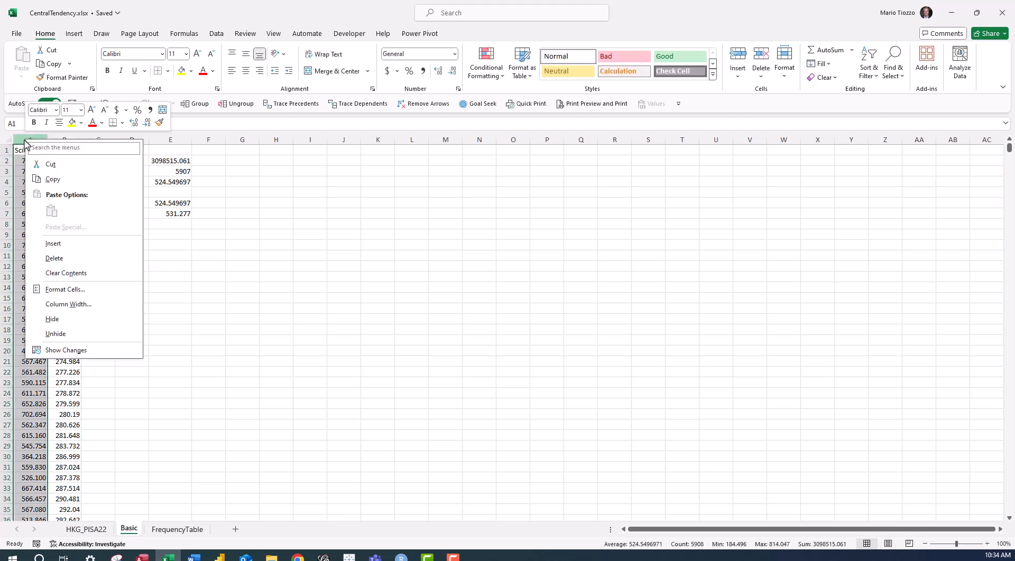
left_click(53, 244)
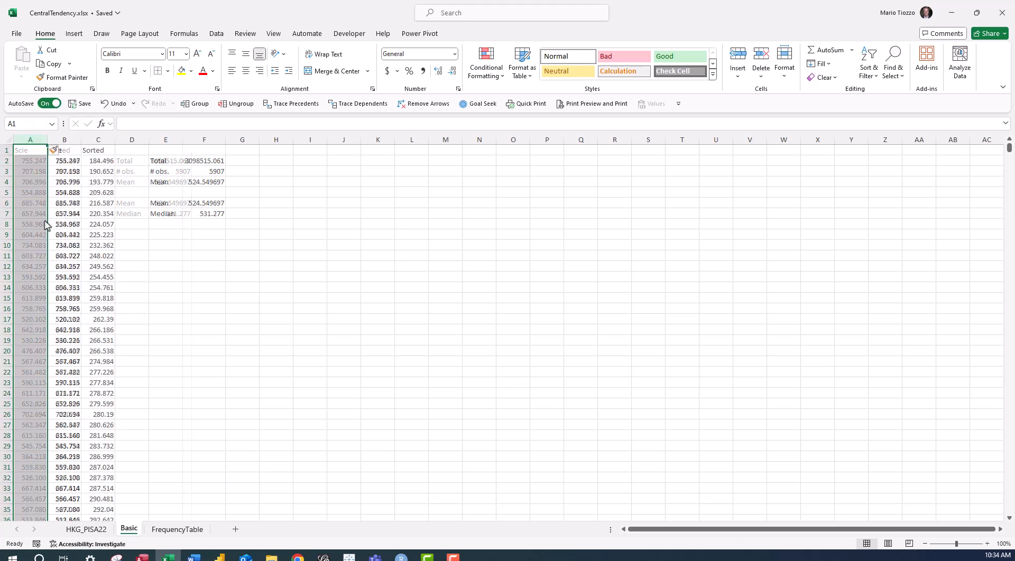
left_click(27, 150)
type("Index")
key("Return")
Number the observations with 1 in A2 and =A2+1 in A3, filling the formula down to the end of the data.
type("1")
key("Return")
type("=")
left_click(31, 155)
type("+1")
key("Return")
left_click(44, 174)
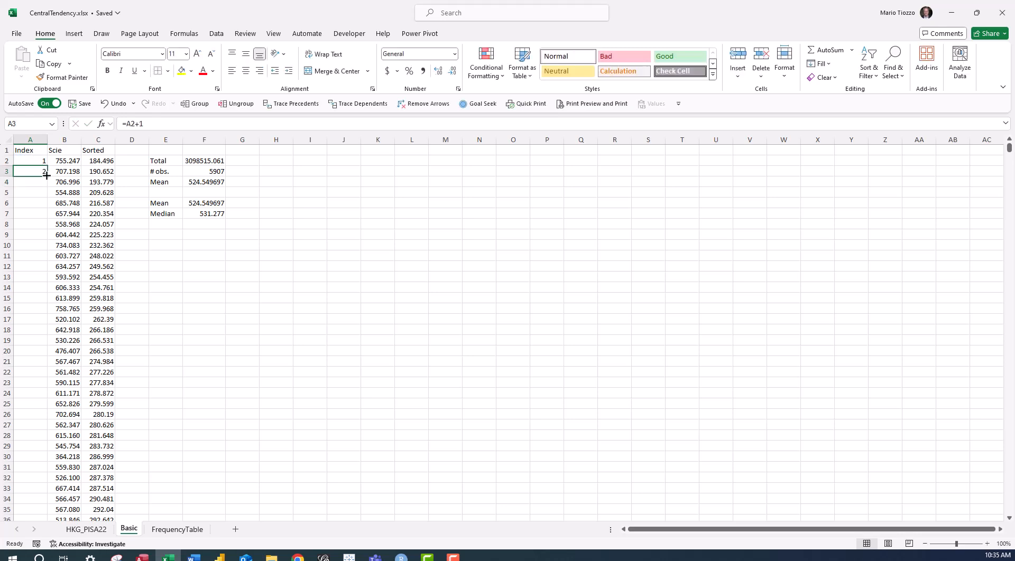
double_click(46, 175)
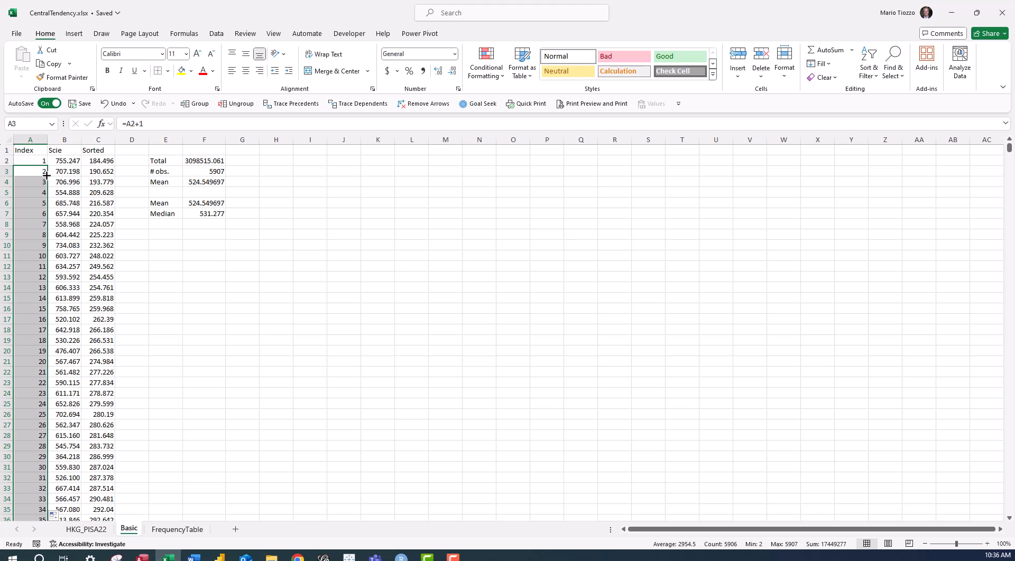
Enter a formula in cell G3 that divides the number of observations in F3 by 2.
left_click(255, 174)
type("=")
key("Left")
type("/")
type("2")
key("Return")
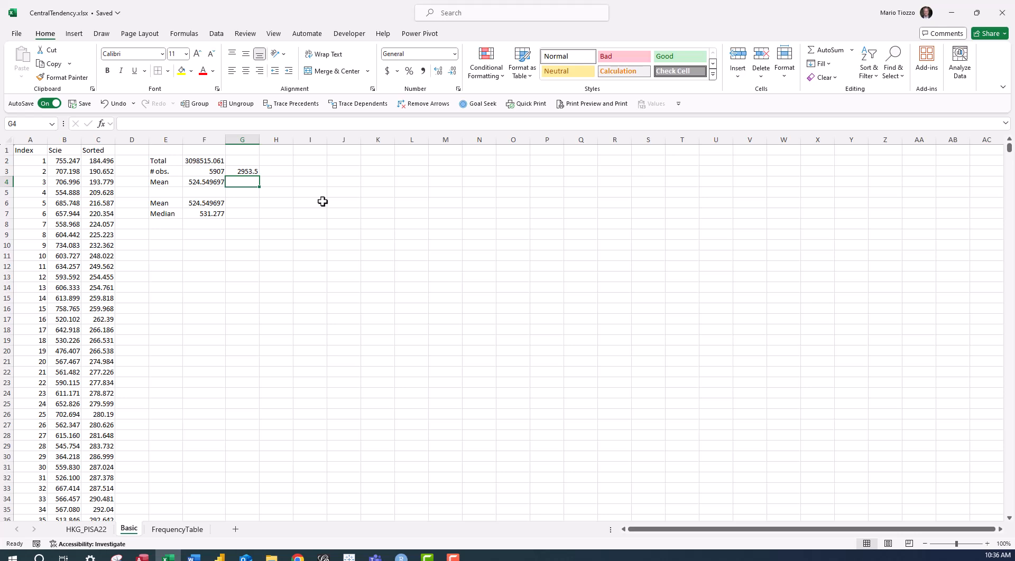
Enter the split of observations around the median as 2953, 1 and 2953 in cells H2 to H4.
left_click(283, 159)
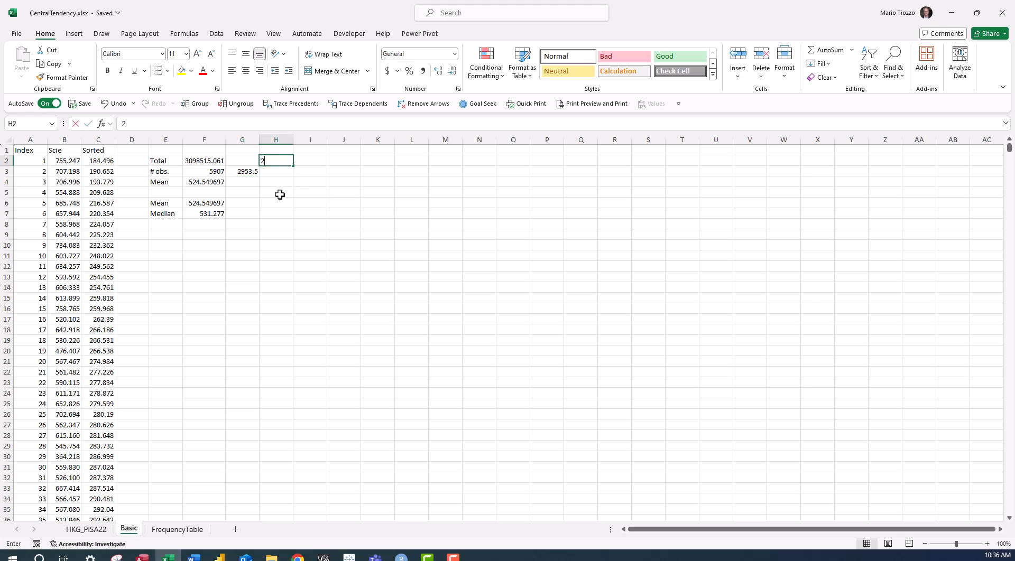
type("2953")
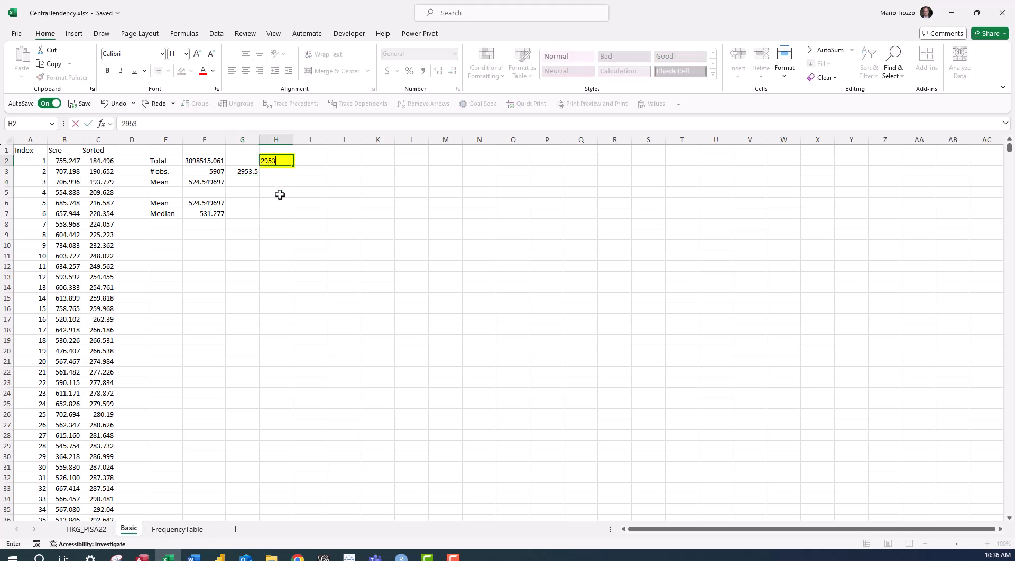
key("Return")
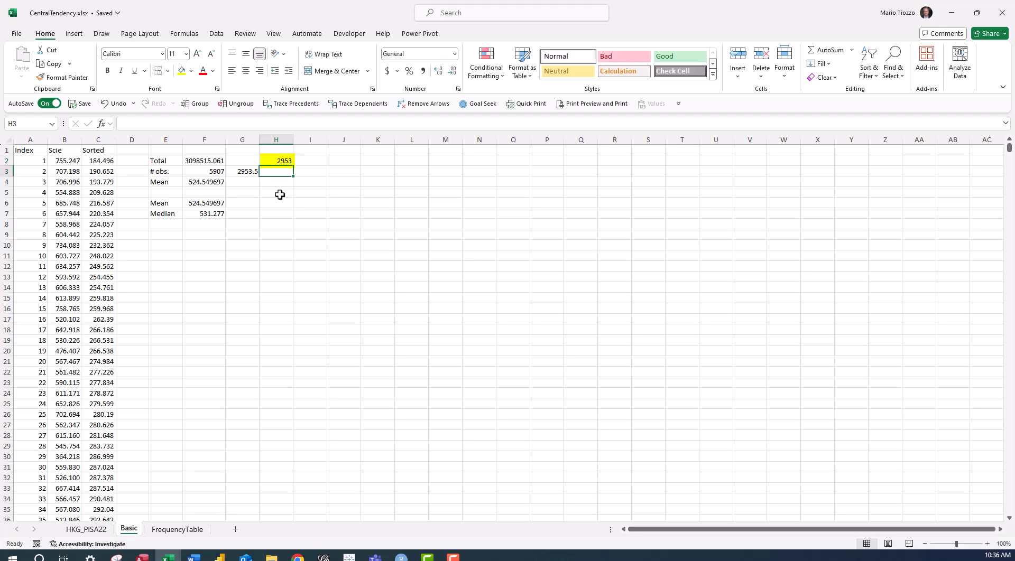
type("1")
key("Return")
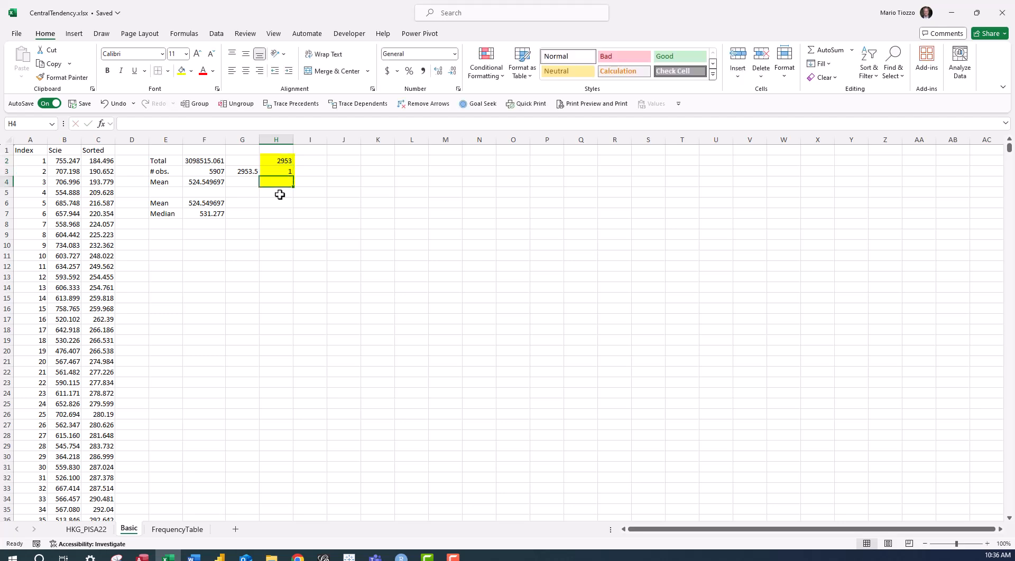
type("2953")
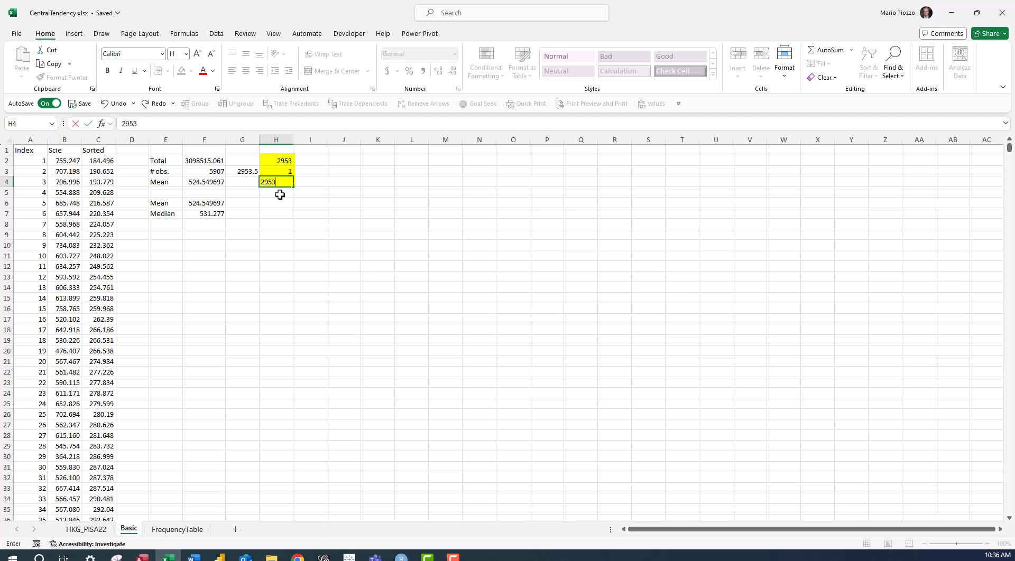
key("Return")
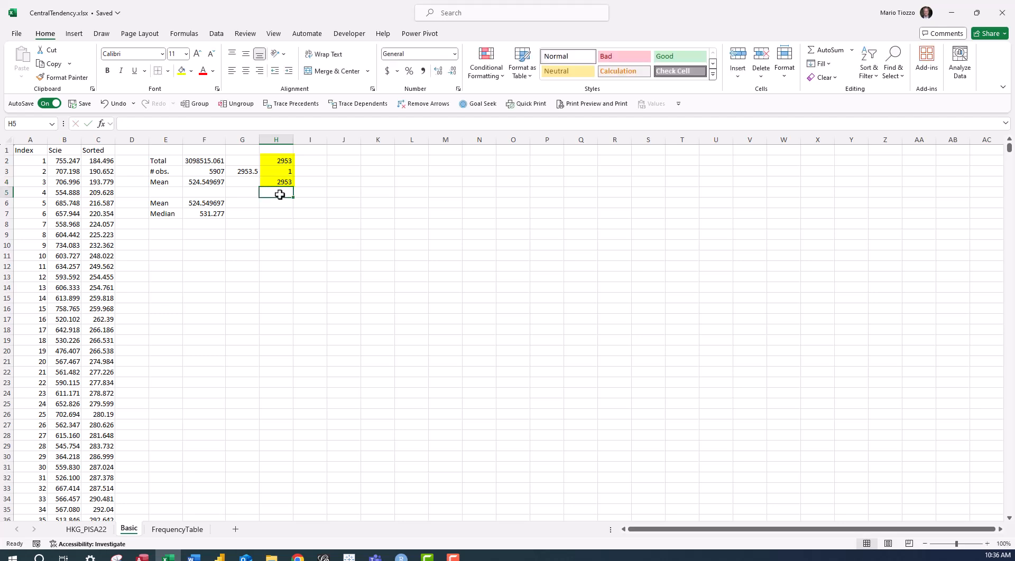
left_click_drag(279, 162, 281, 182)
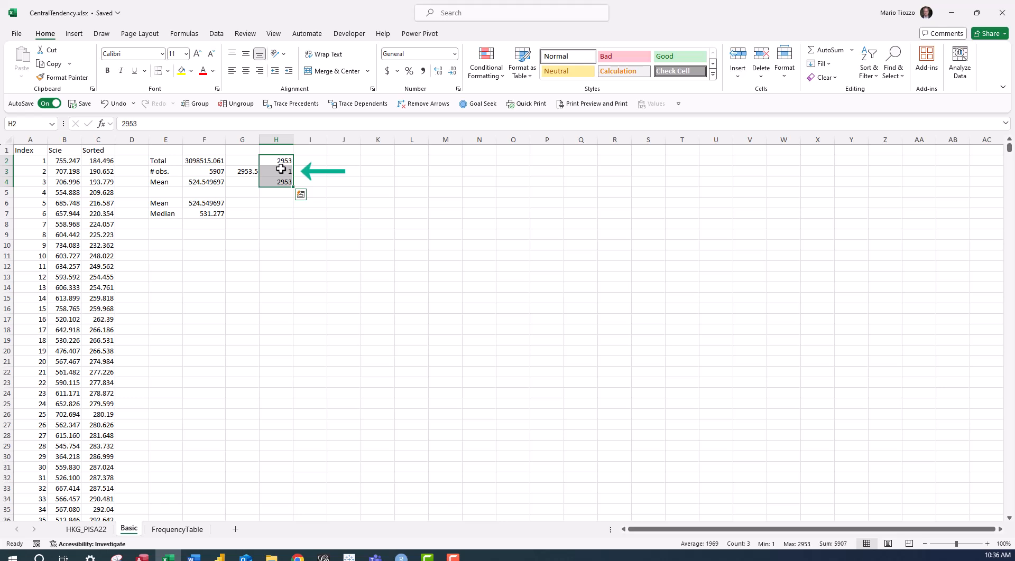
left_click(285, 171, "shift")
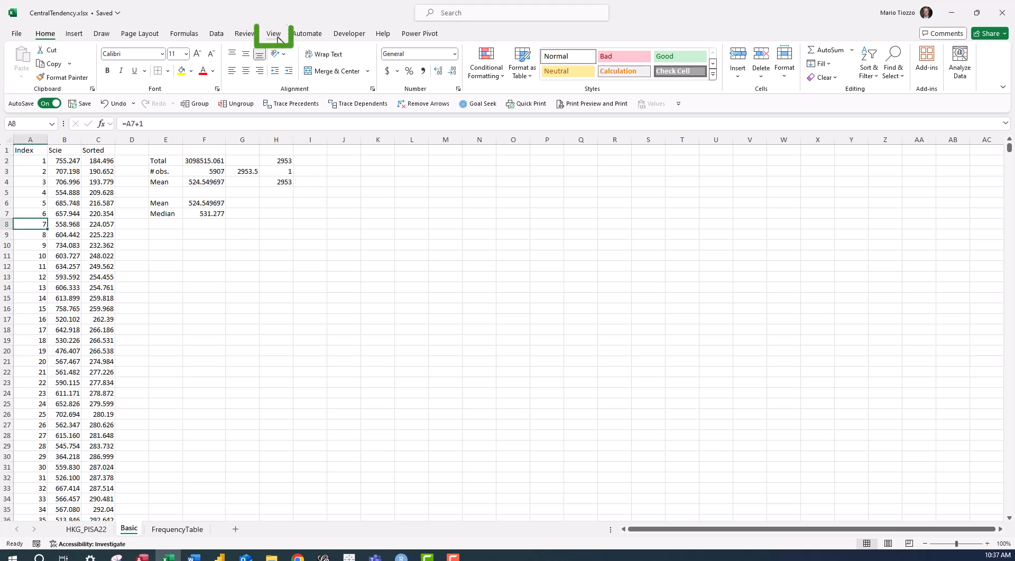
Freeze the worksheet rows above row 8 so that rows 1 to 7 stay in view.
left_click(276, 38)
left_click(548, 67)
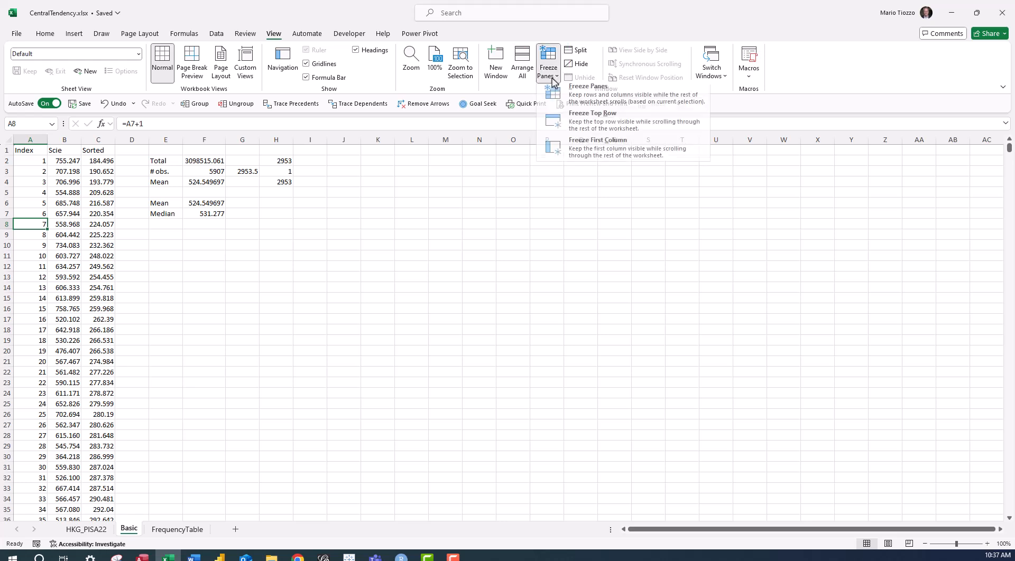
left_click(588, 107)
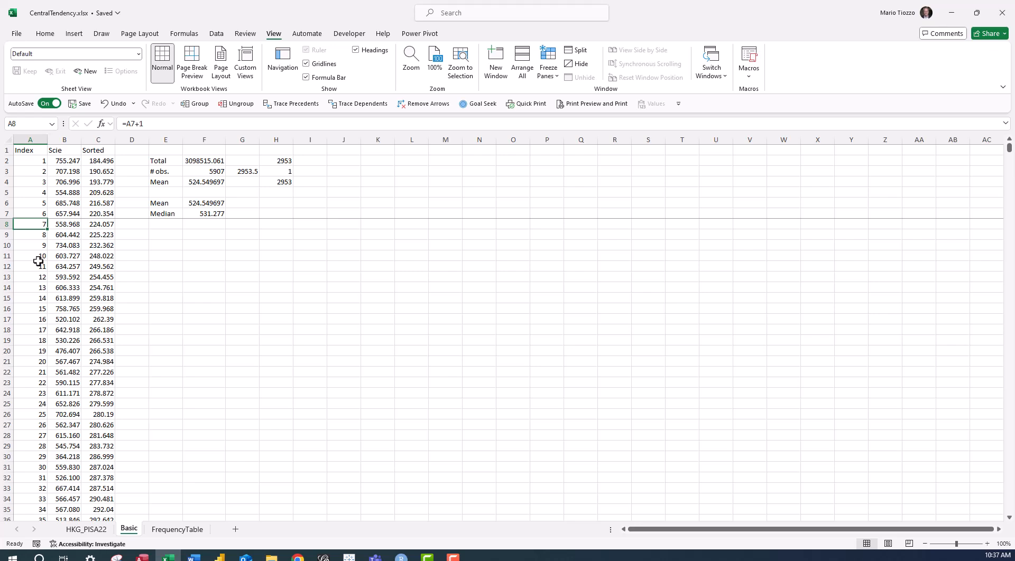
Locate index 2954 in row 2955 and compare its sorted score with the median result.
key("Page_Down")
key("Page_Down")
key("Page_Down")
key("Page_Down")
key("Page_Down")
key("Page_Down")
key("Page_Down")
key("Page_Down")
key("Page_Down")
key("Page_Down")
key("Page_Down")
key("Page_Down")
key("Page_Down")
key("Page_Down")
key("Page_Down")
key("Page_Down")
key("Page_Down")
key("Page_Down")
key("Page_Down")
key("Page_Down")
key("Page_Down")
key("Page_Down")
key("Page_Down")
key("Page_Down")
key("Page_Down")
key("Page_Down")
key("Page_Down")
key("Page_Down")
key("Page_Down")
key("Page_Down")
key("Page_Down")
key("Page_Down")
key("Page_Down")
key("Page_Down")
key("Page_Down")
key("Page_Down")
key("Page_Down")
key("Page_Down")
key("Page_Down")
key("Page_Down")
key("Page_Down")
key("Page_Down")
key("Page_Down")
key("Page_Down")
key("Page_Down")
key("Page_Down")
key("Page_Down")
key("Page_Down")
key("Page_Down")
key("Page_Down")
key("Page_Down")
key("Page_Down")
key("Page_Down")
key("Page_Down")
left_click(34, 278)
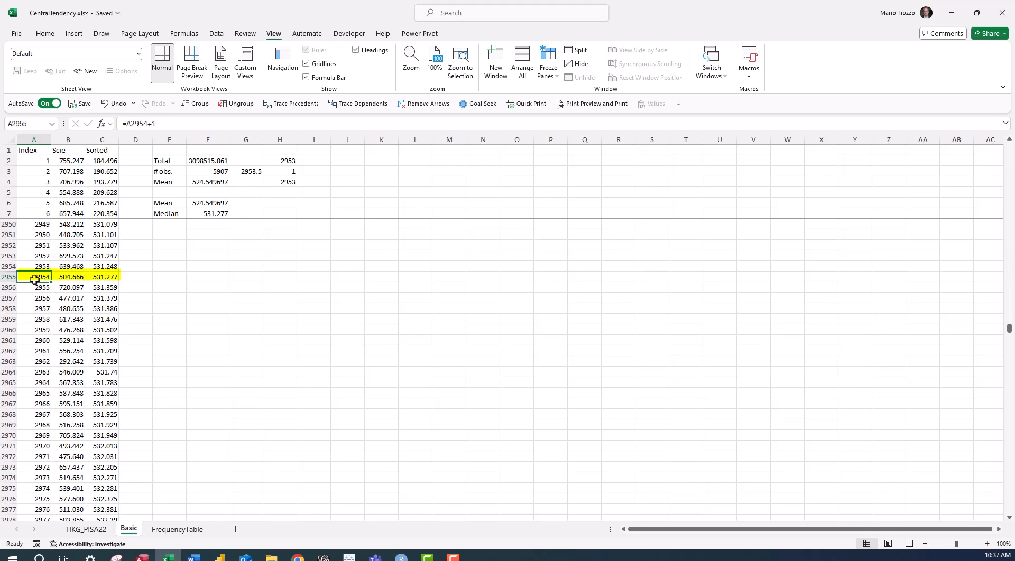
left_click_drag(35, 279, 107, 278)
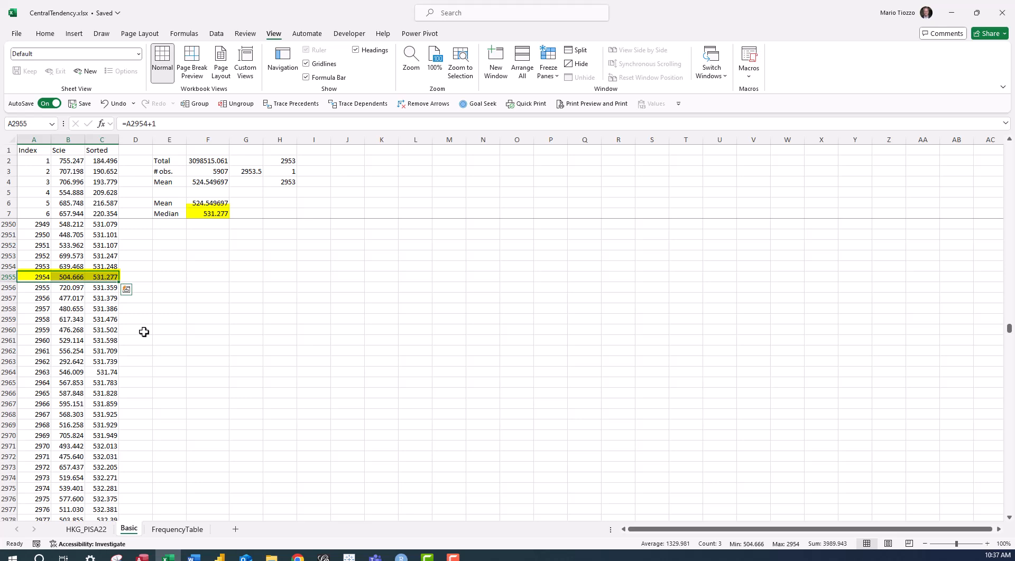
Unfreeze the worksheet panes.
left_click(130, 193)
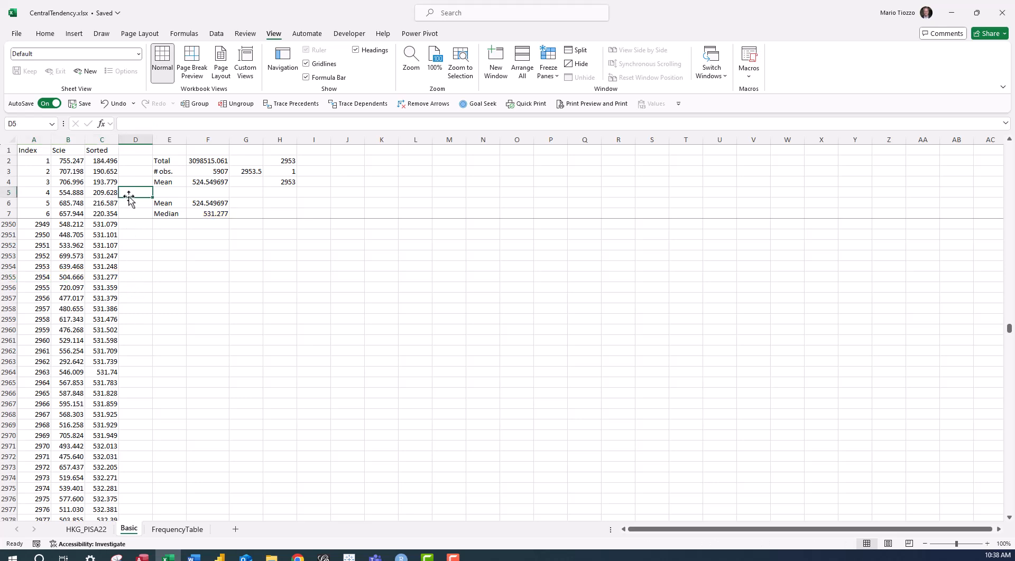
left_click(547, 76)
left_click(549, 94)
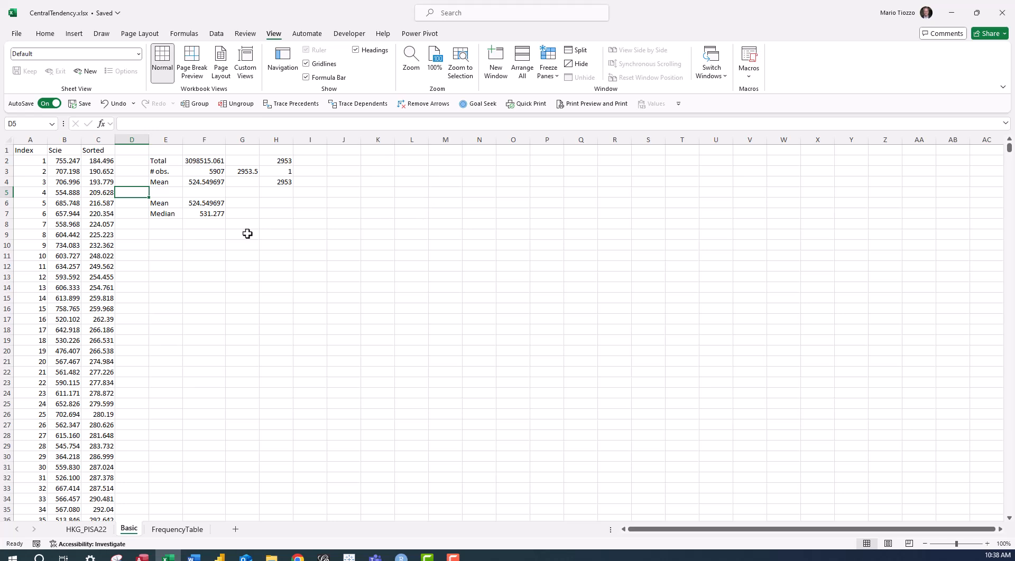
Calculate all modes of the science scores in cell F8 with MODE.MULT over B2:B5908.
left_click(198, 225)
type("=")
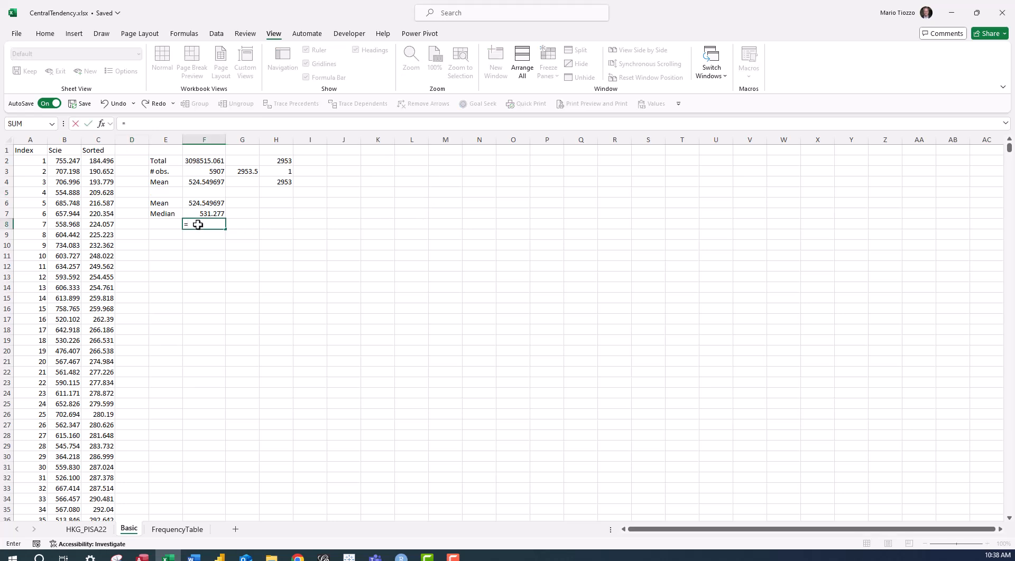
type("mode.")
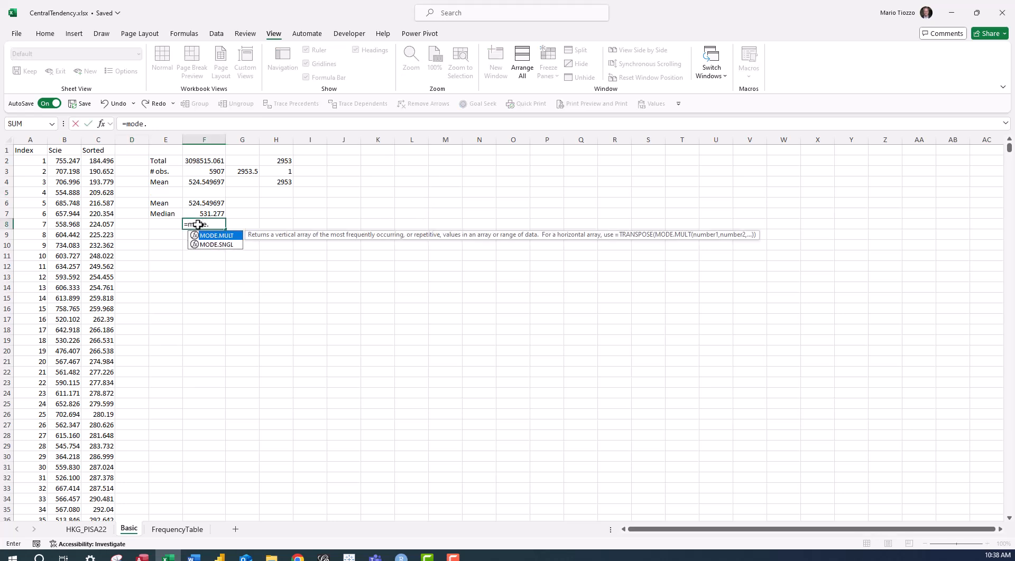
type("mult")
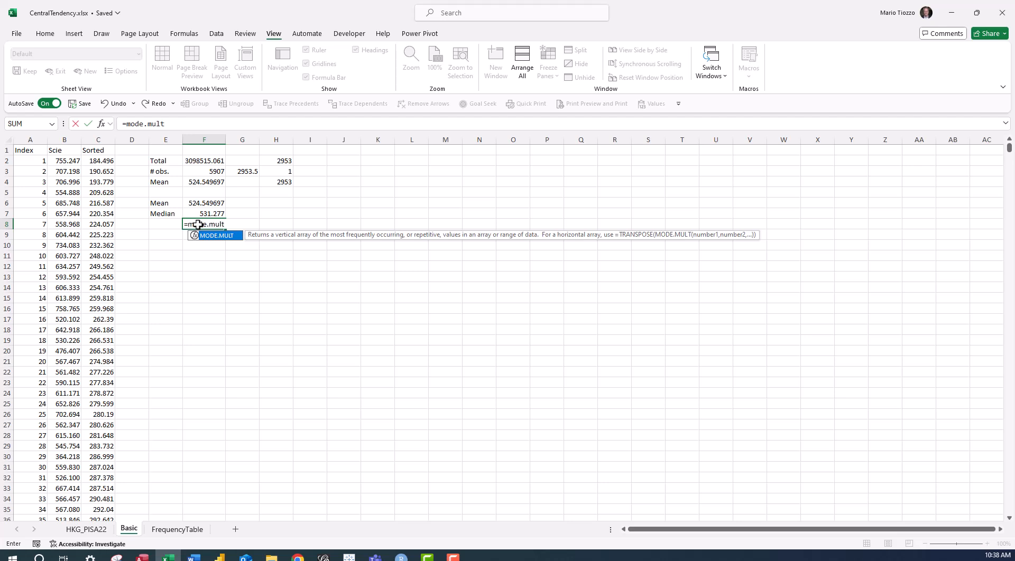
type("(")
left_click(62, 163)
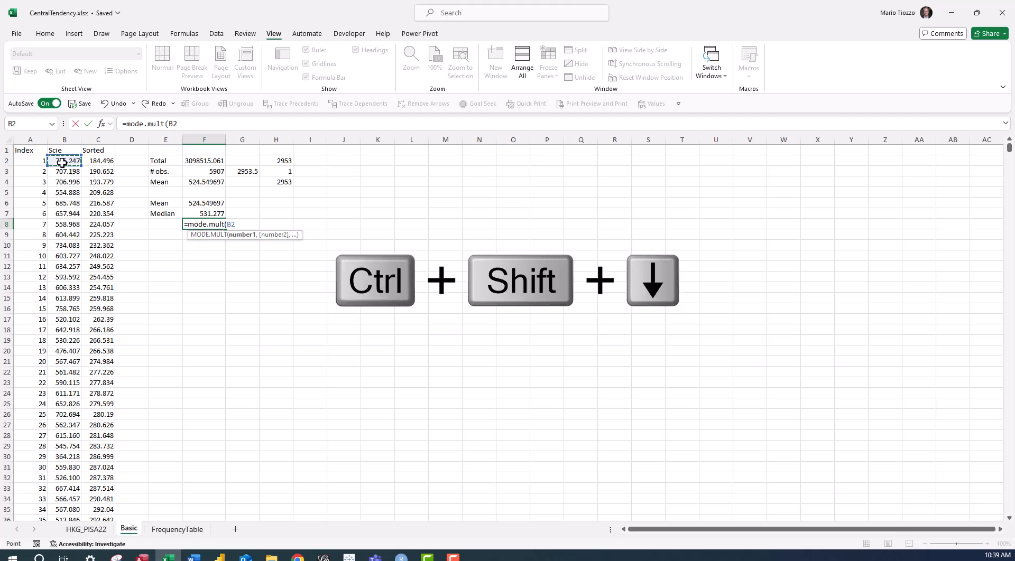
key("ctrl+shift+Down")
key("Return")
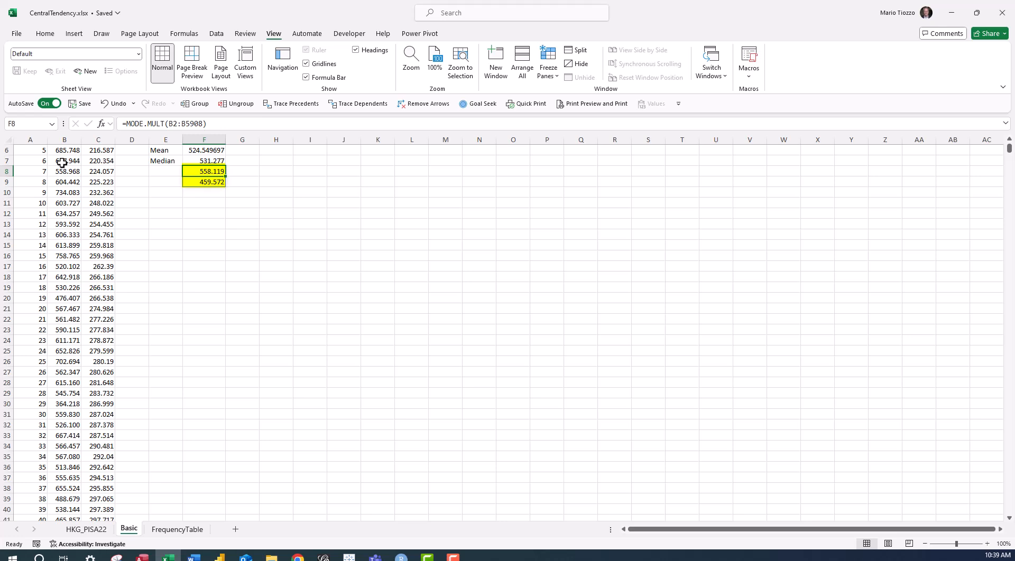
Label the mode results as Modes in cell E8.
key("Down")
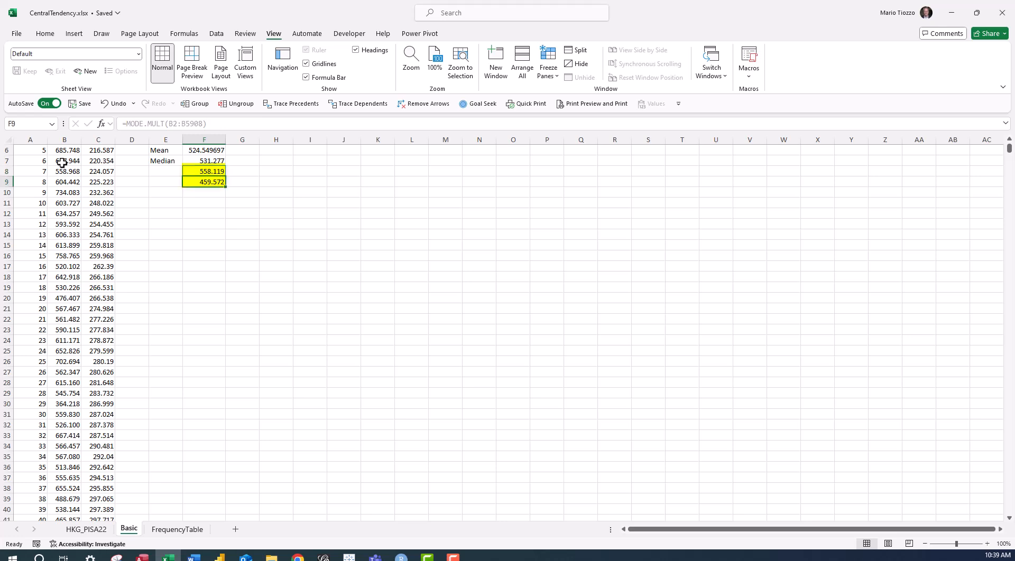
key("Up")
key("Left")
type("Modes")
key("Return")
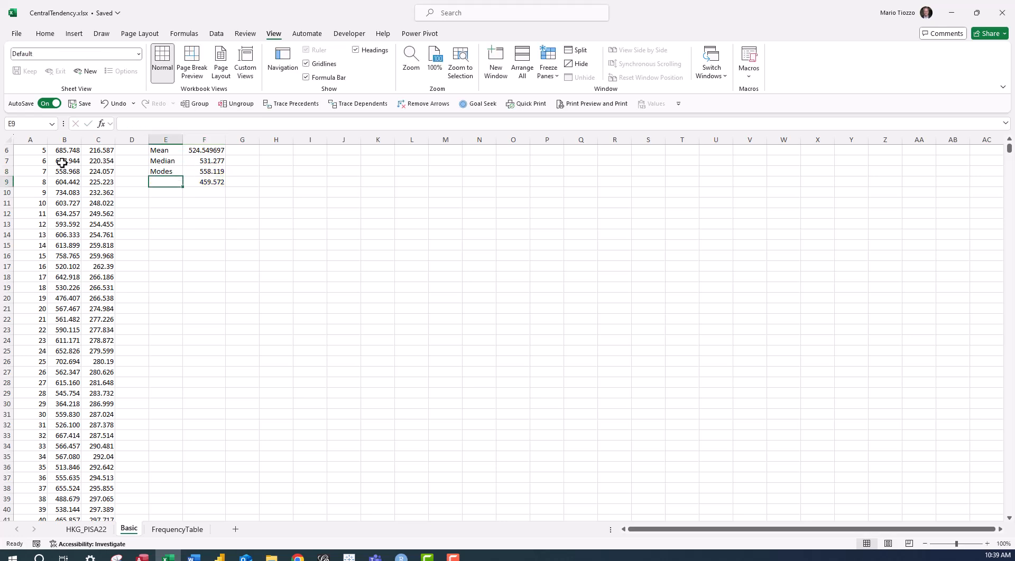
scroll(80, 191, "up", 2)
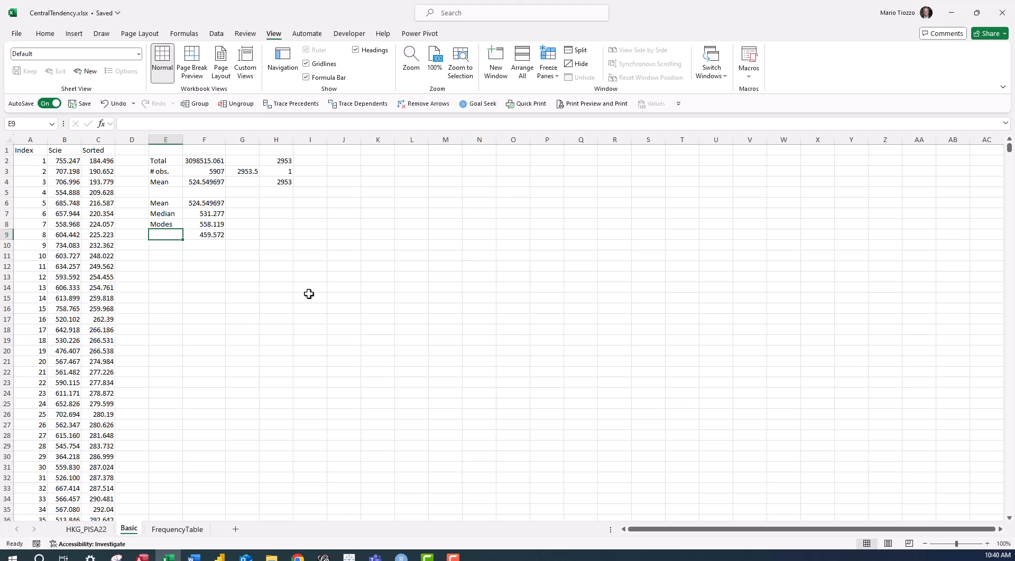
On the FrequencyTable sheet, multiply grade 7 by its frequency in cell E2 with the formula =C2*D2.
left_click(168, 530)
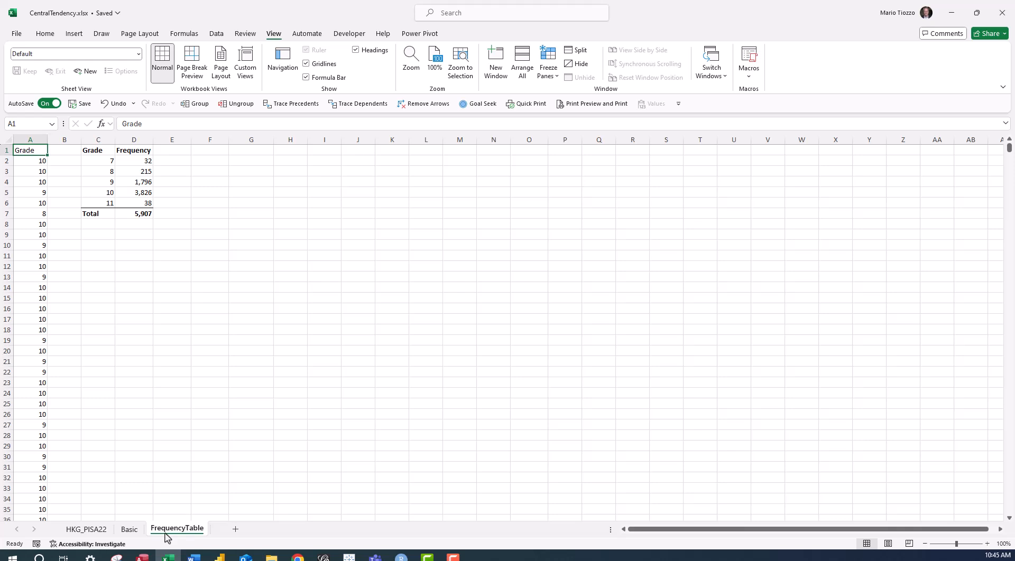
left_click(171, 164)
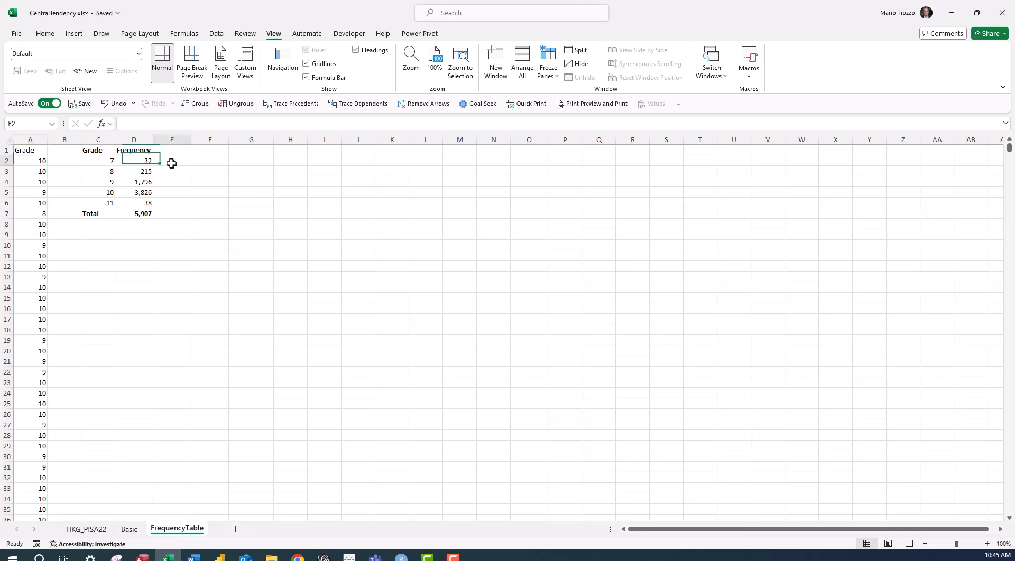
type("=")
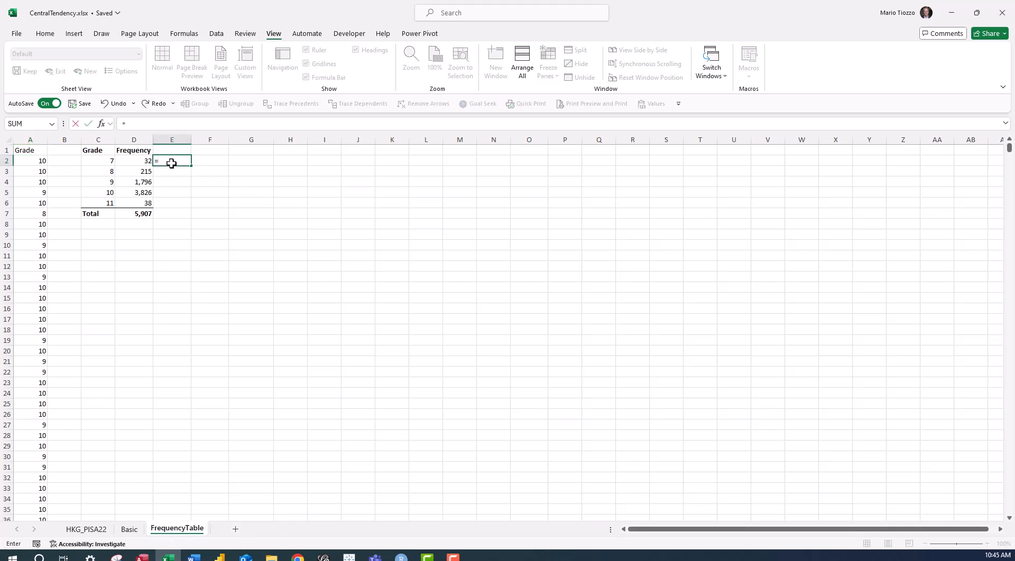
key("Left")
key("Left")
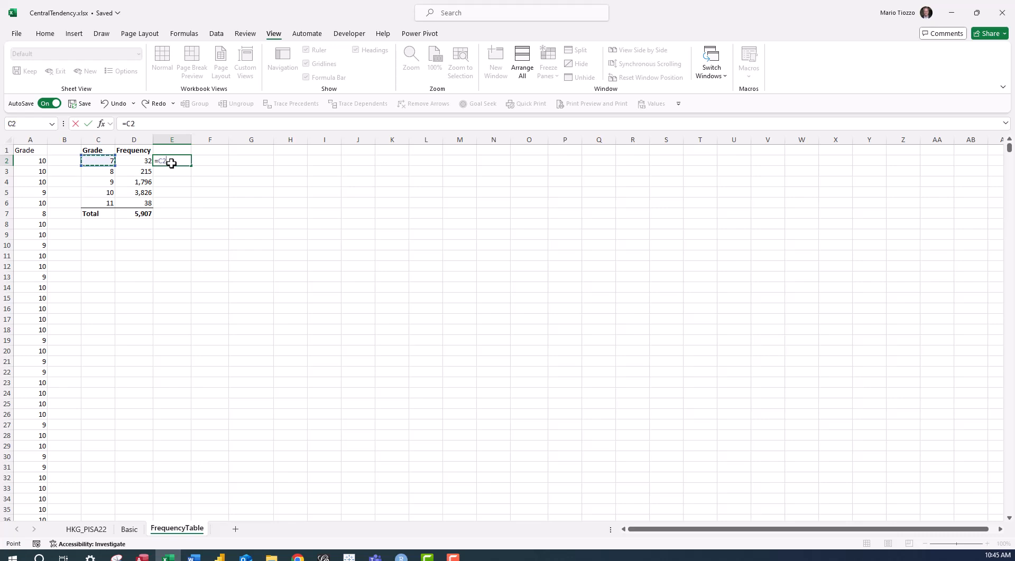
type("*")
key("Left")
key("Return")
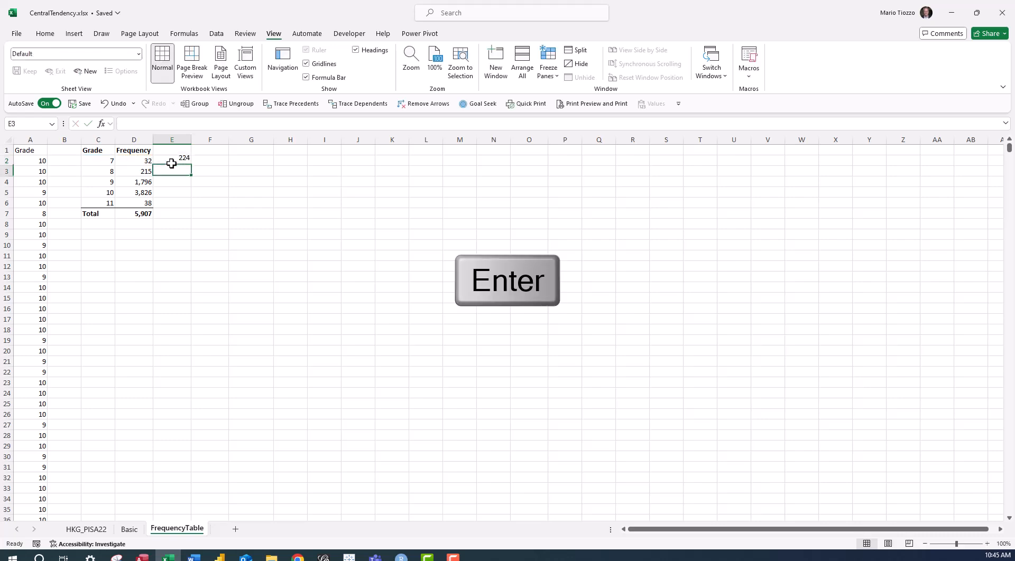
Fill the grade-times-frequency formula down to E6 and check the references in the first and last formulas.
left_click(172, 163)
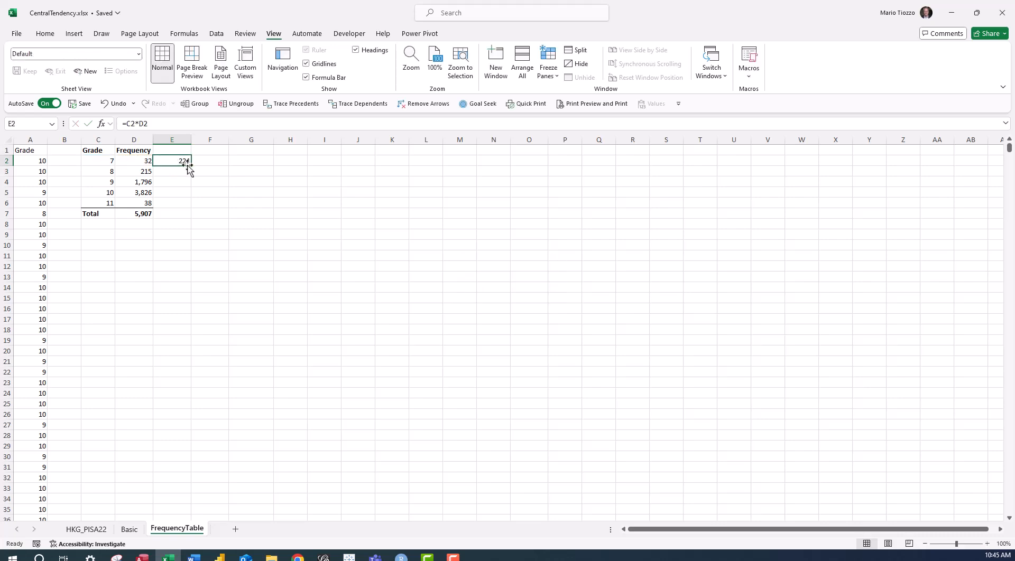
double_click(192, 166)
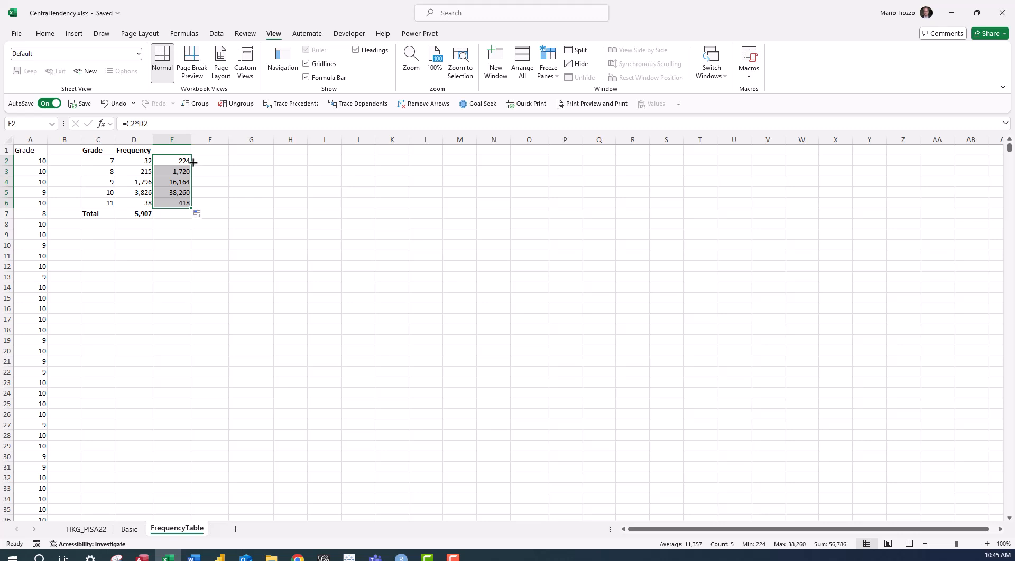
double_click(166, 156)
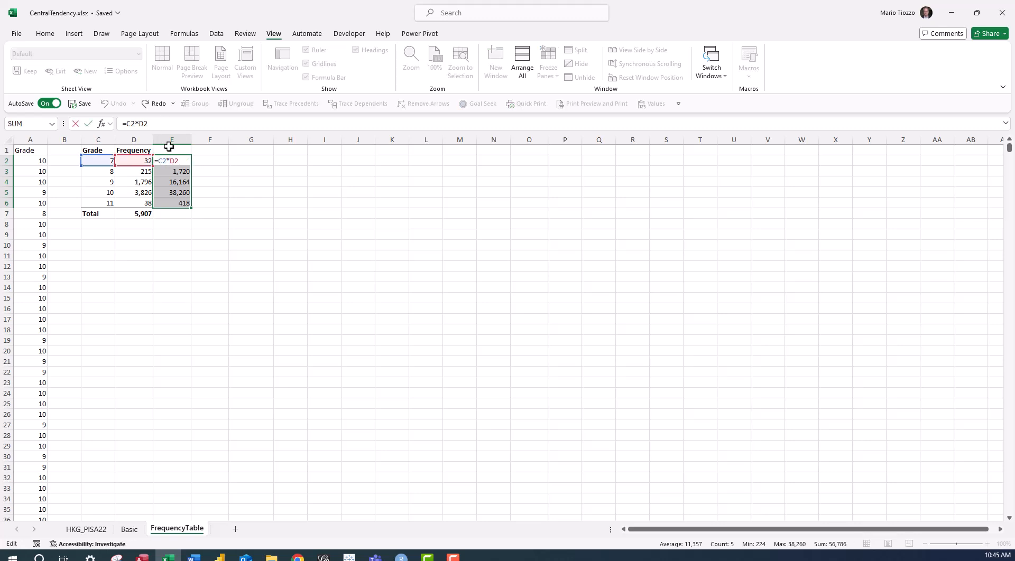
key("Escape")
left_click(180, 203)
double_click(179, 203)
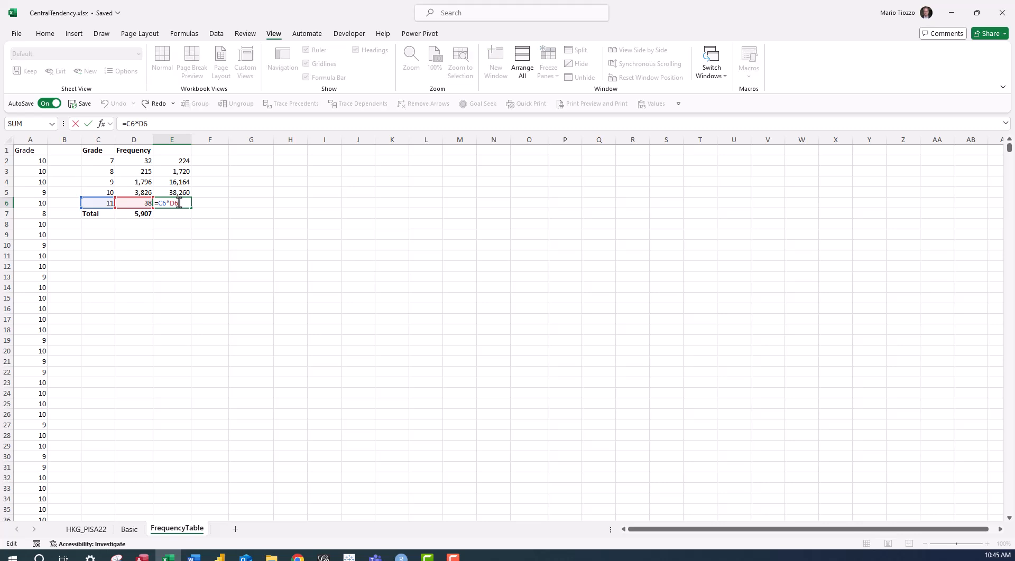
key("Escape")
Enter the header "Grade * F" in cell E1 above the products.
left_click(175, 151)
type("Grade * F")
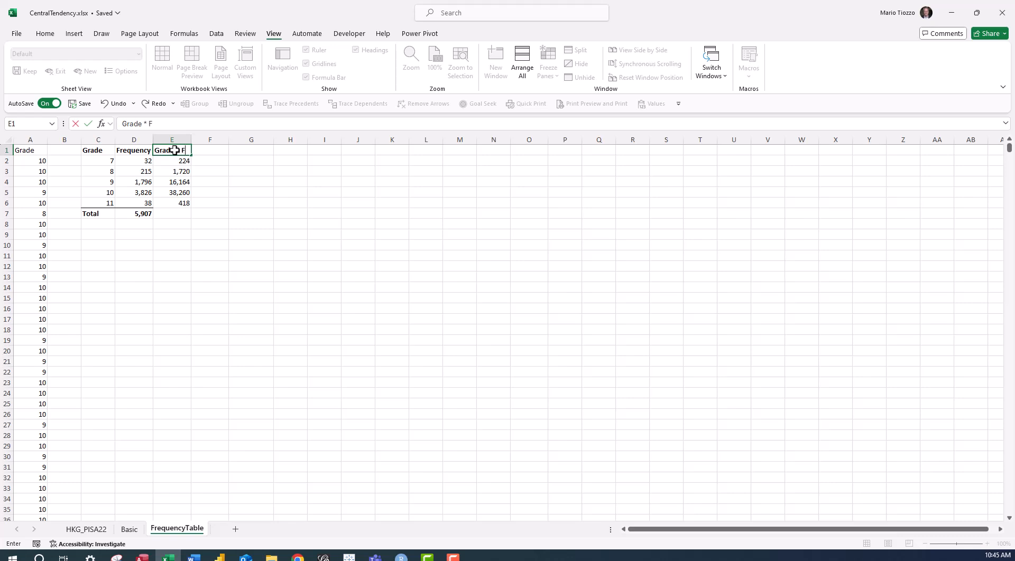
key("Return")
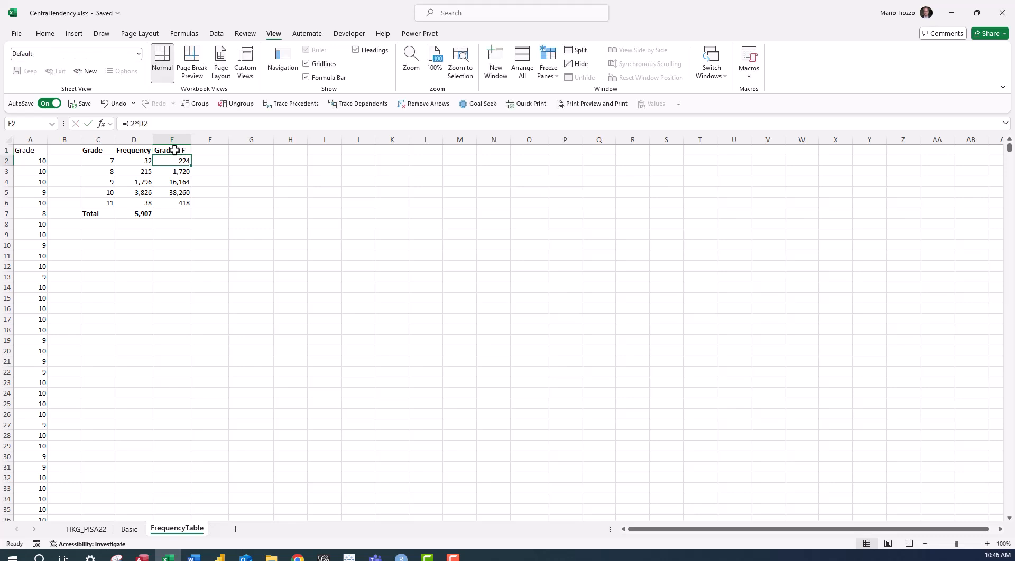
Total the grade-times-frequency products in cell E7 with a SUM over E2:E6.
left_click(178, 215)
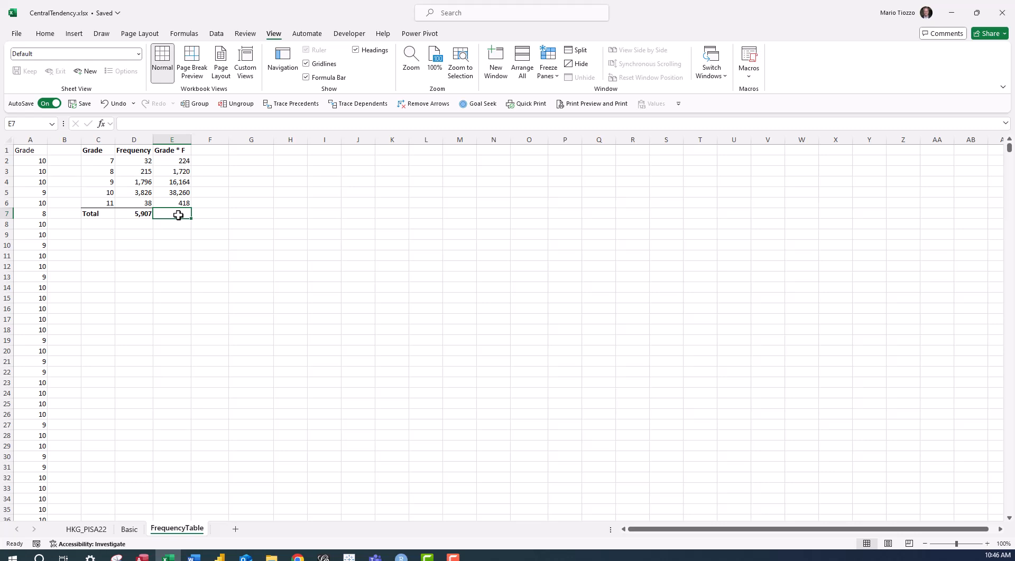
type("=su")
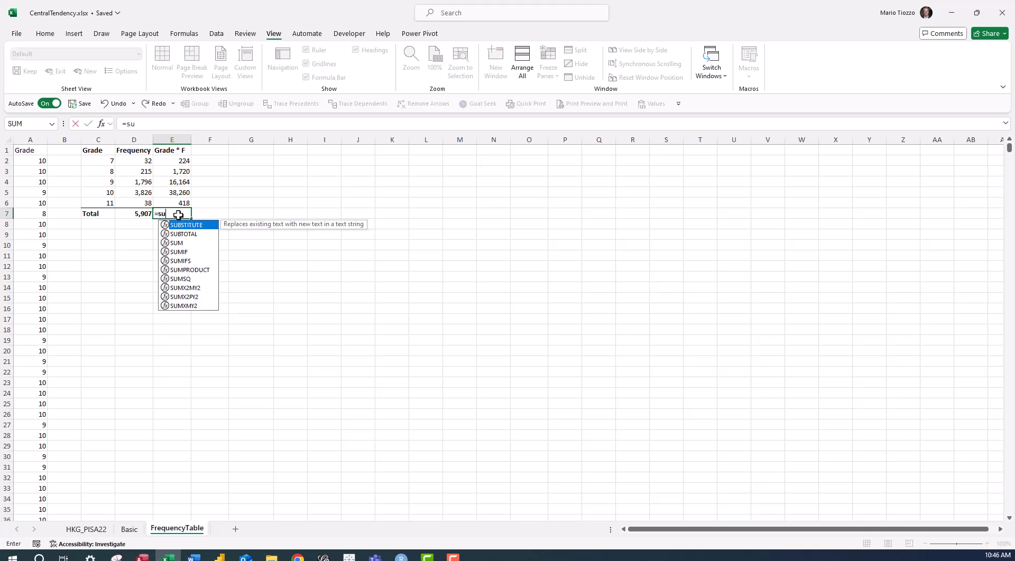
type("m(")
key("Up")
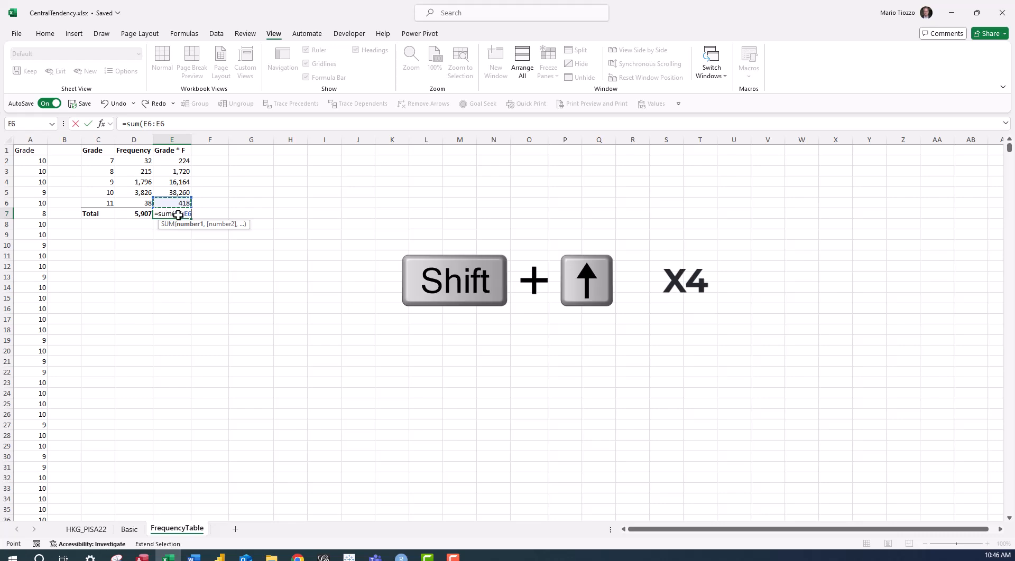
key("shift+Up")
key("shift+Up")
key("shift+Up")
key("shift+Up")
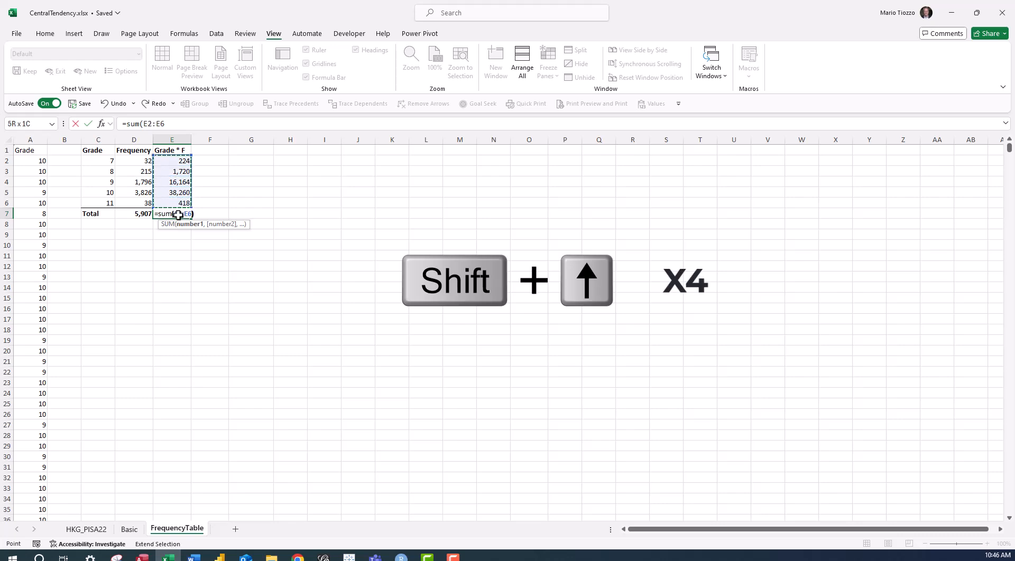
type(")")
key("Return")
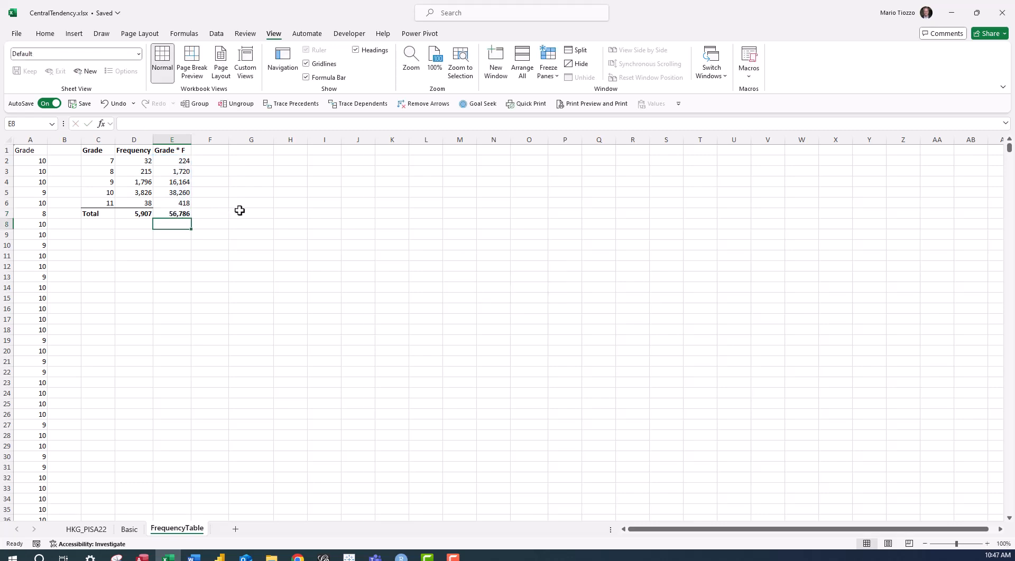
Calculate the mean grade in cell E10 by dividing the product total by the frequency total, =E7/D7.
left_click(171, 246)
type("=")
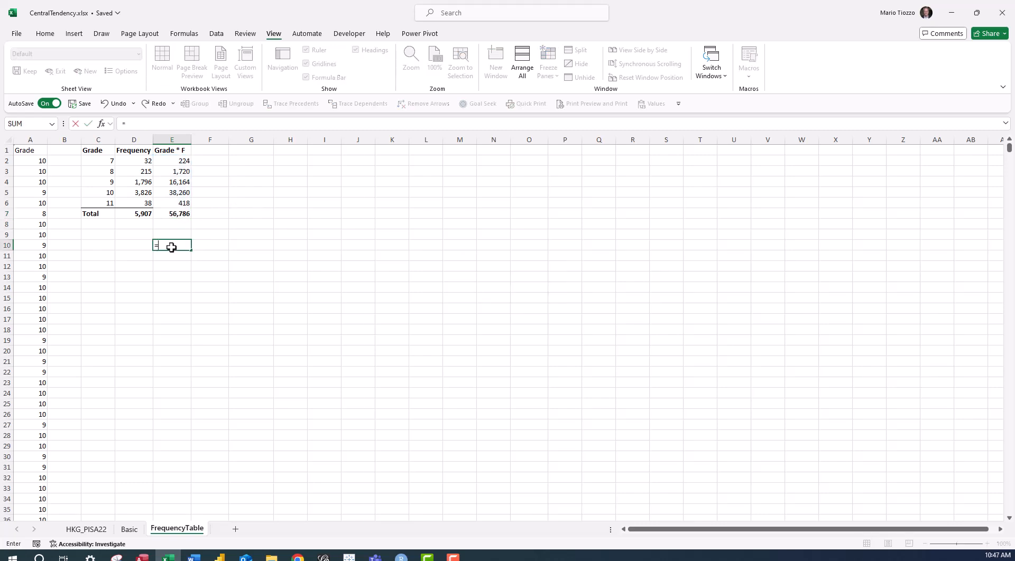
key("Up")
key("Up")
key("Up")
type("/")
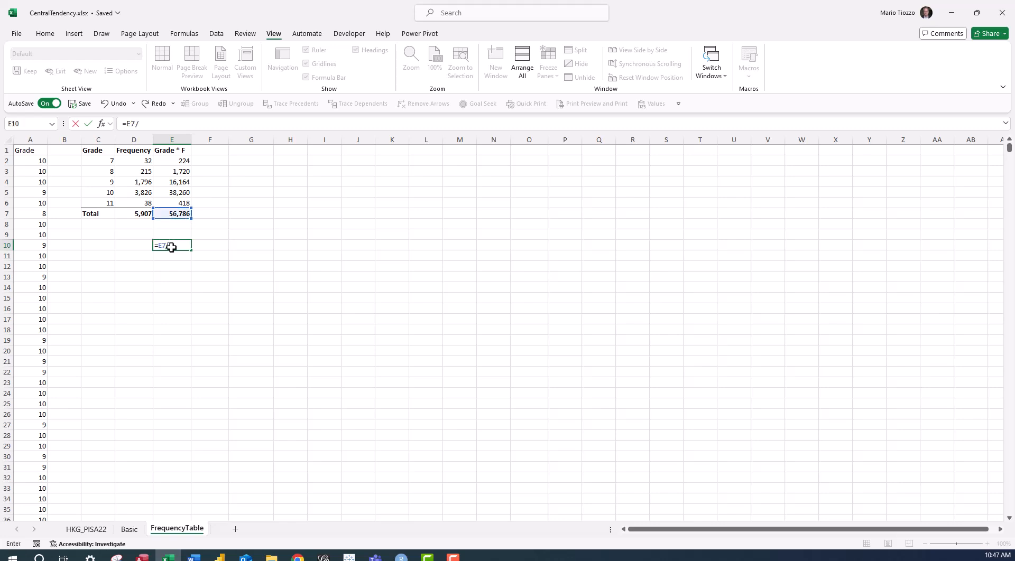
left_click(125, 216)
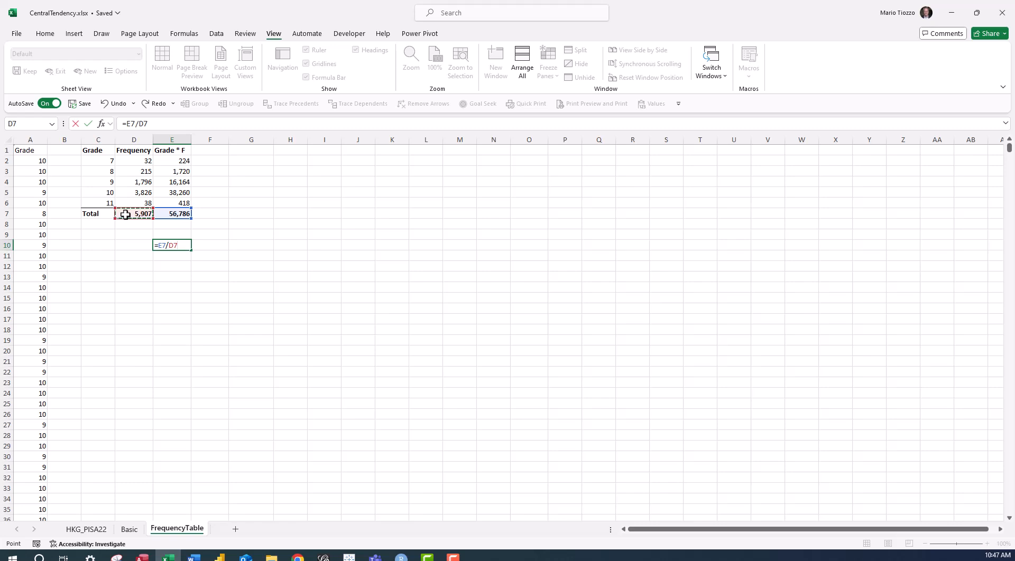
key("Return")
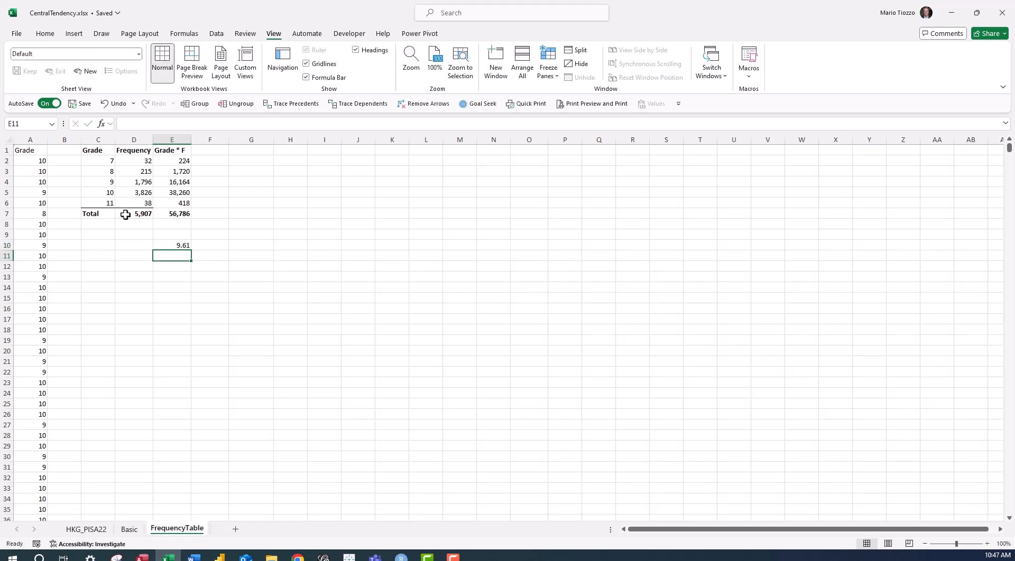
Label the calculated average as Mean in cell D10.
key("Up")
key("Left")
type("Mean")
key("Return")
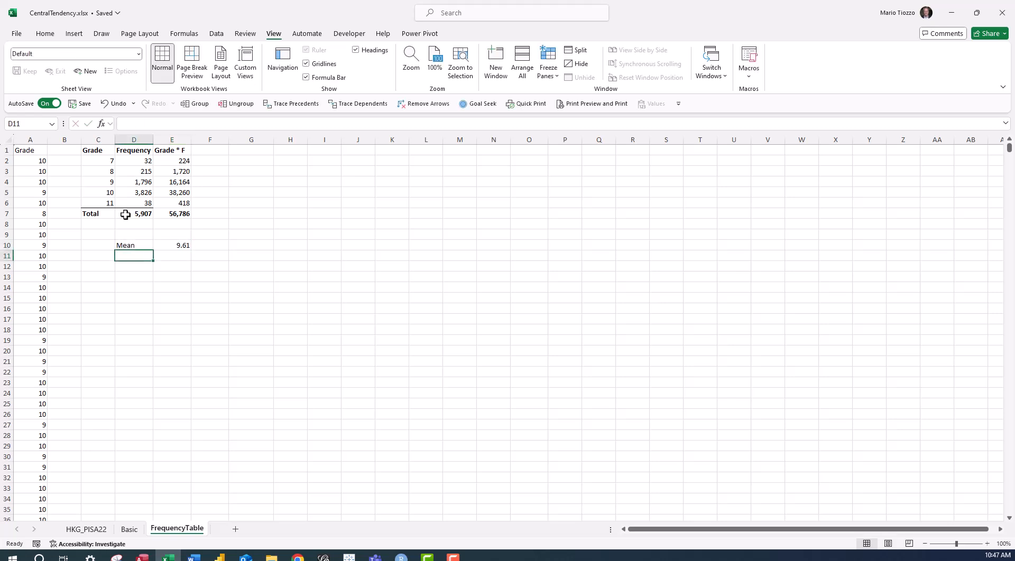
Check the mean in cell F10 with AVERAGE over the raw grades in A2:A5908.
left_click(202, 247)
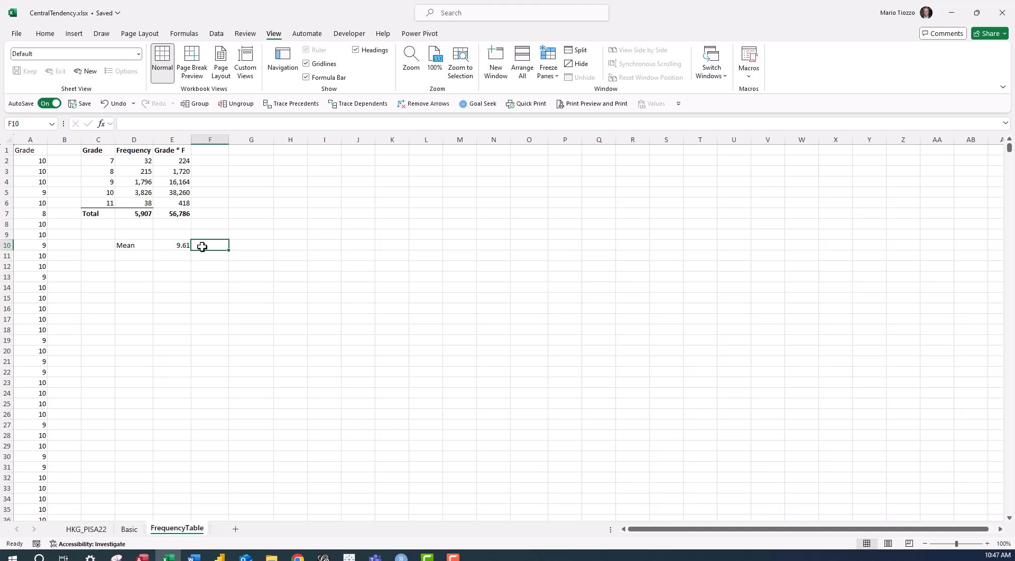
type("=avera")
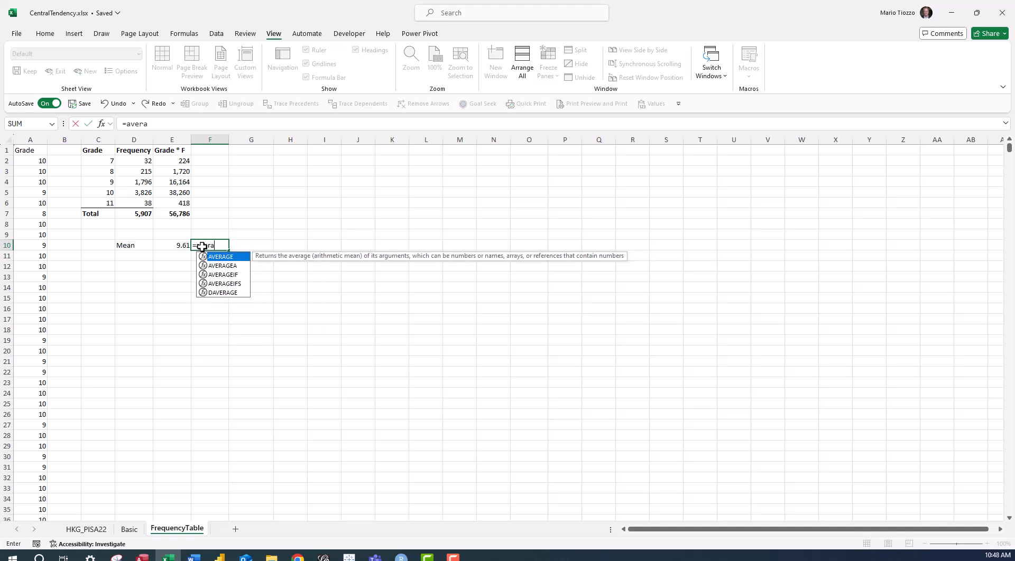
type("ge(")
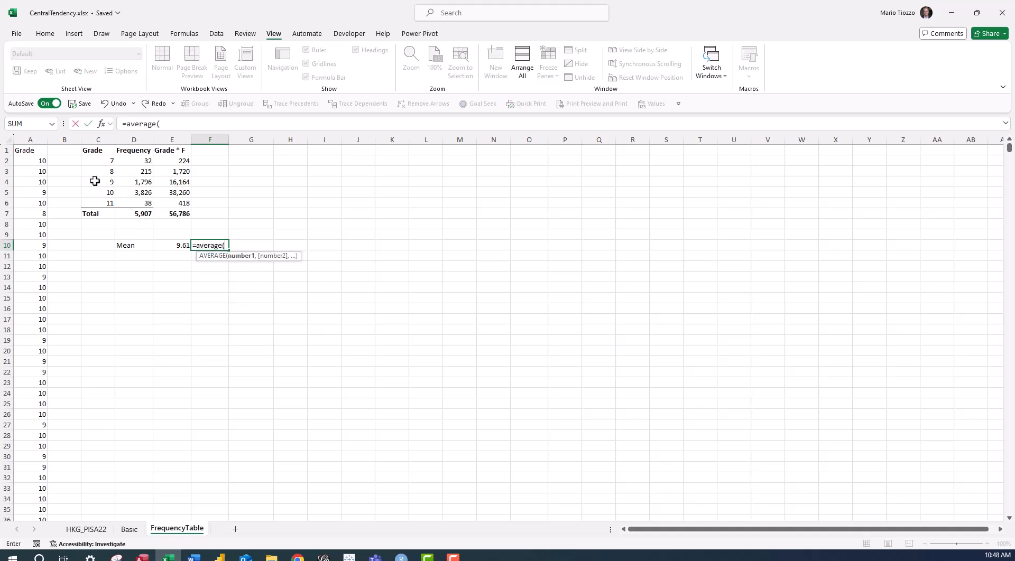
left_click(36, 162)
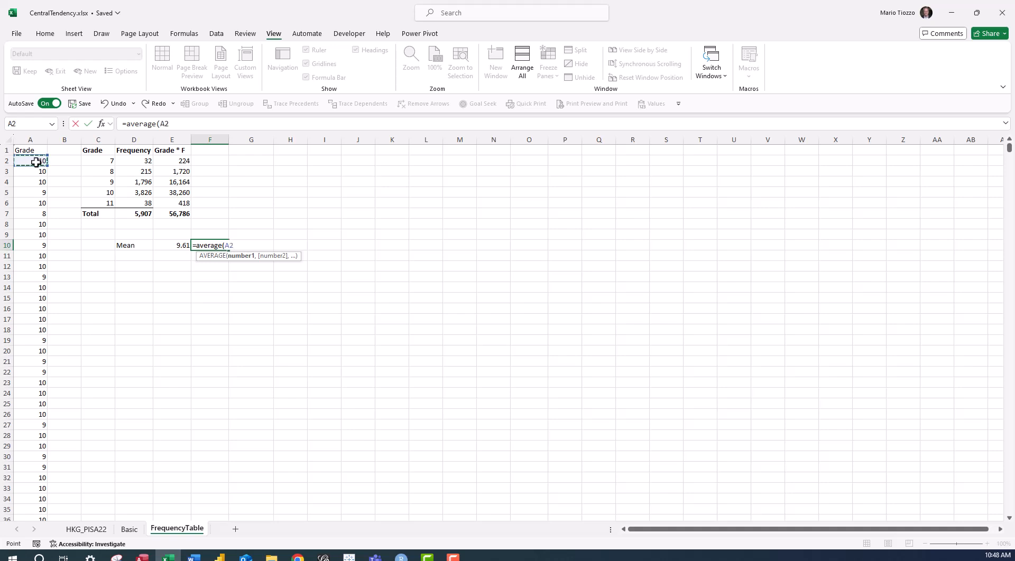
key("ctrl+shift+Down")
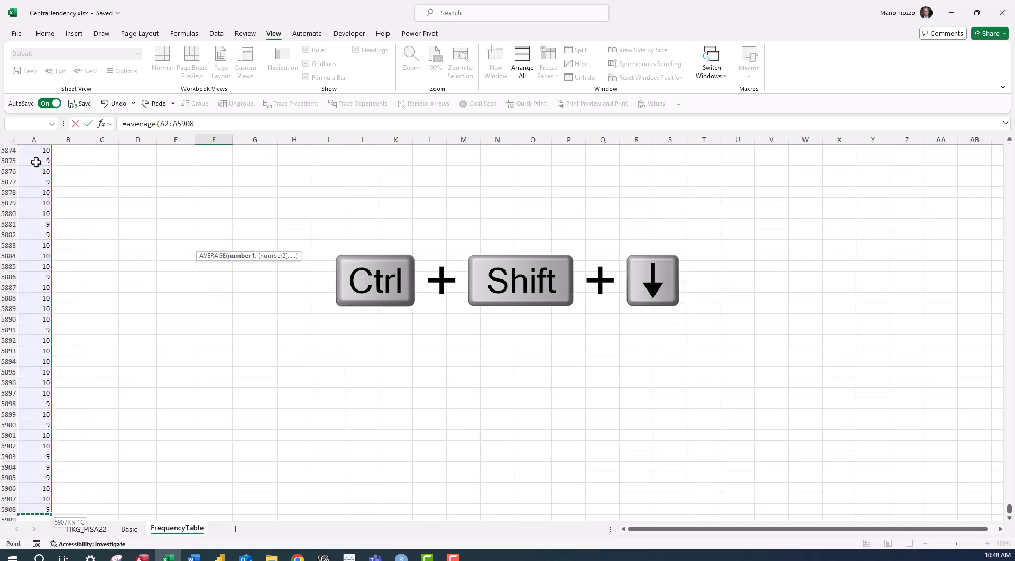
key("Return")
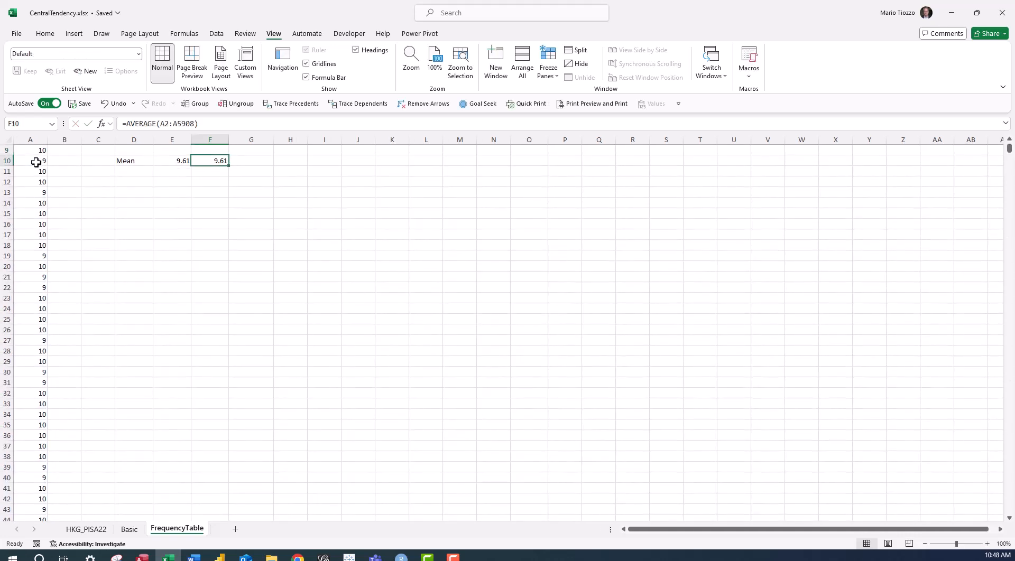
Calculate the share of the first grade's frequency in cell F2 with =D2/$D$7, keeping the total reference absolute.
scroll(35, 162, "up", 3)
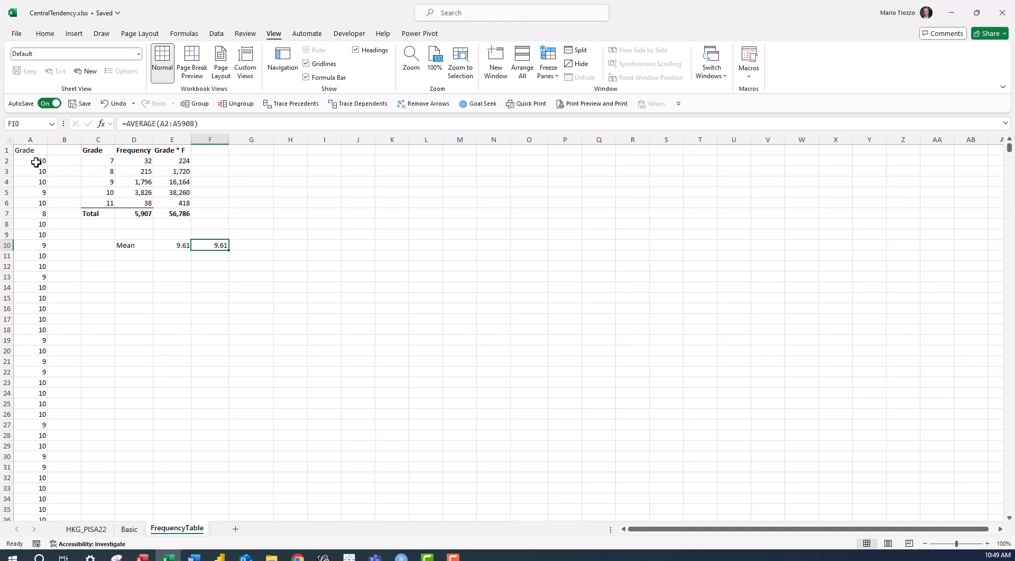
left_click(207, 162)
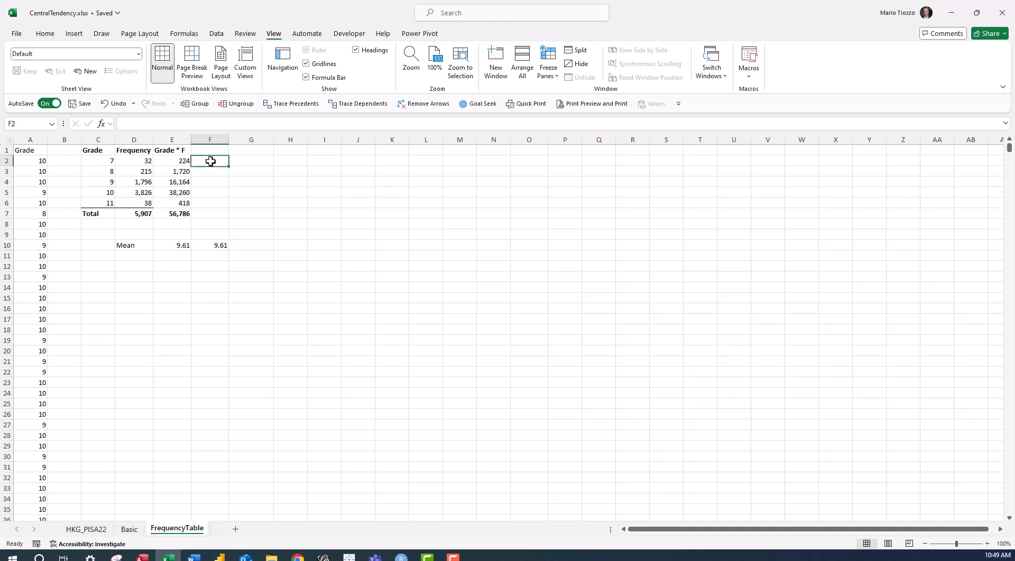
type("=")
key("Left")
key("Left")
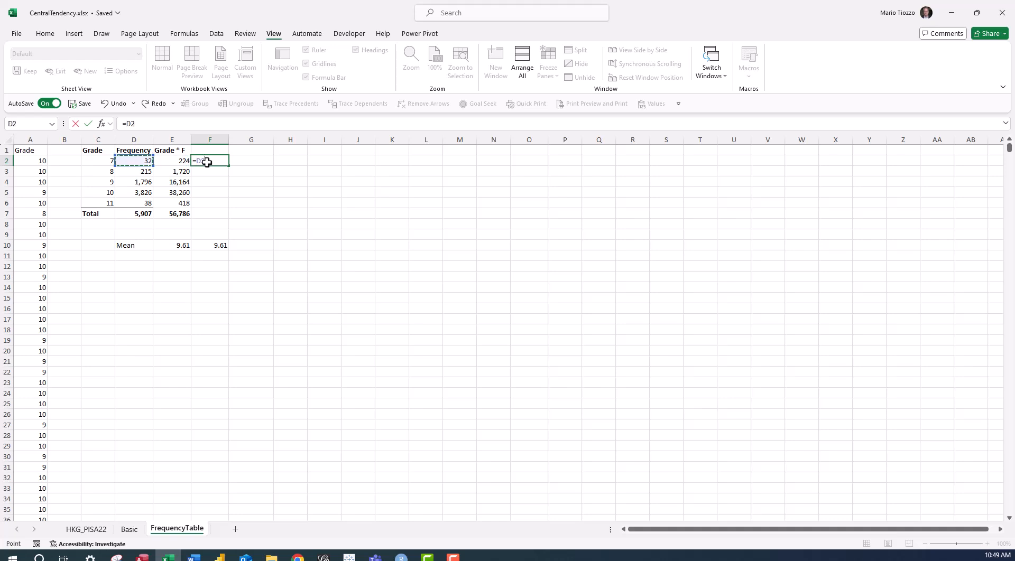
type("/")
key("Left")
key("Left")
key("Down")
key("Down")
key("Down")
key("Down")
key("Down")
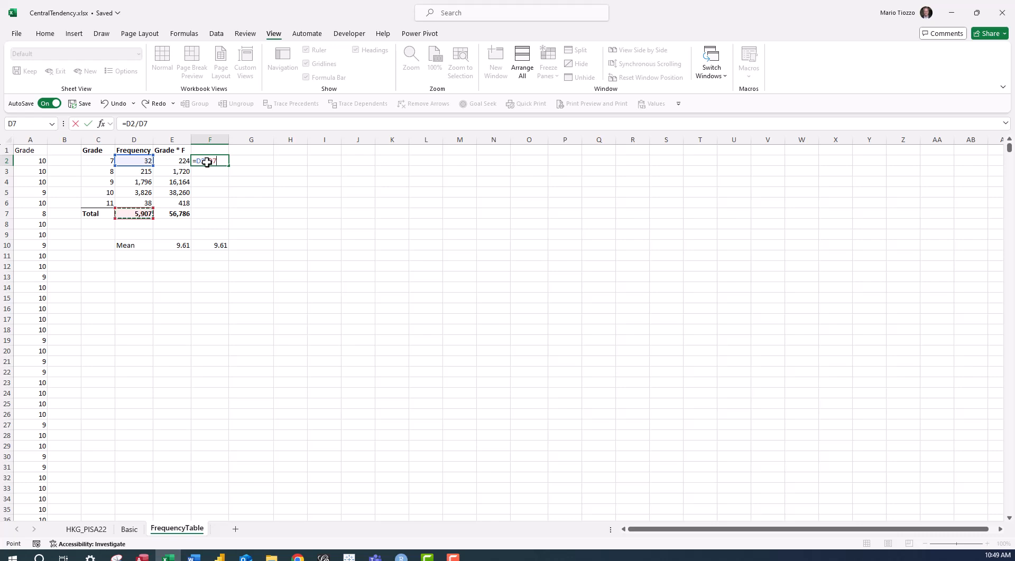
key("F4")
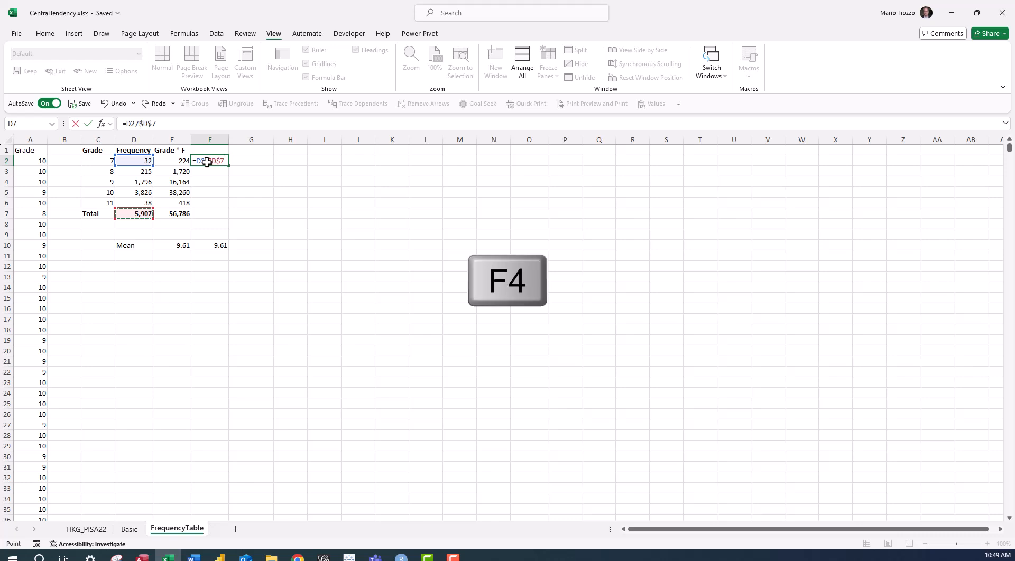
key("Return")
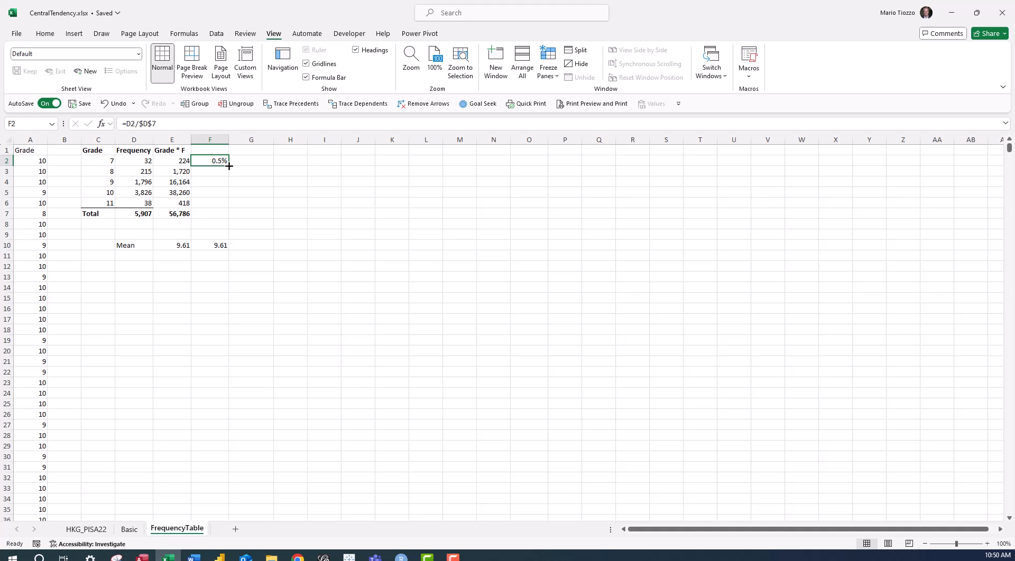
Copy the percentage formula from F2 down to F6 and inspect the formula in F6.
left_click_drag(229, 166, 228, 207)
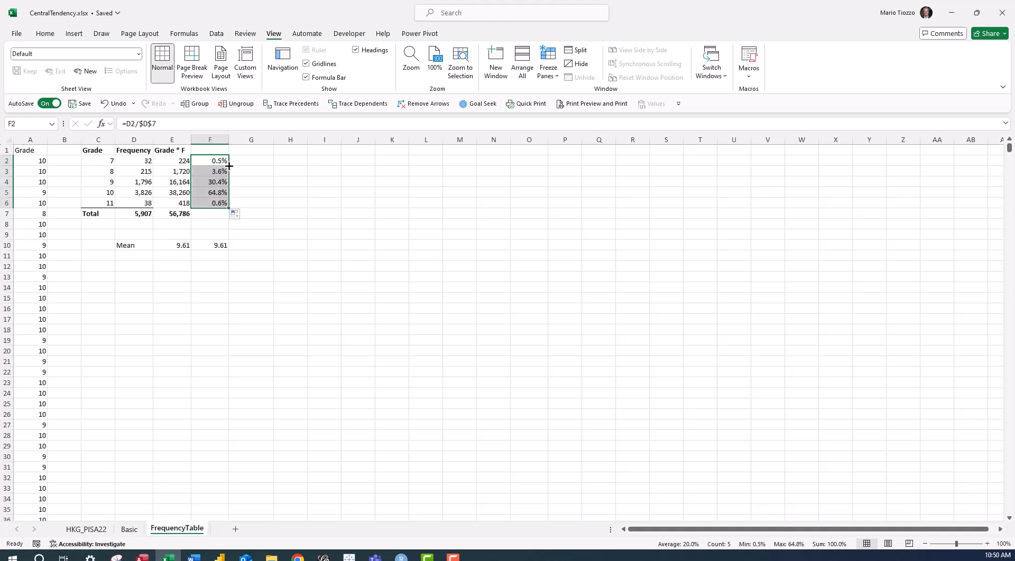
double_click(210, 204)
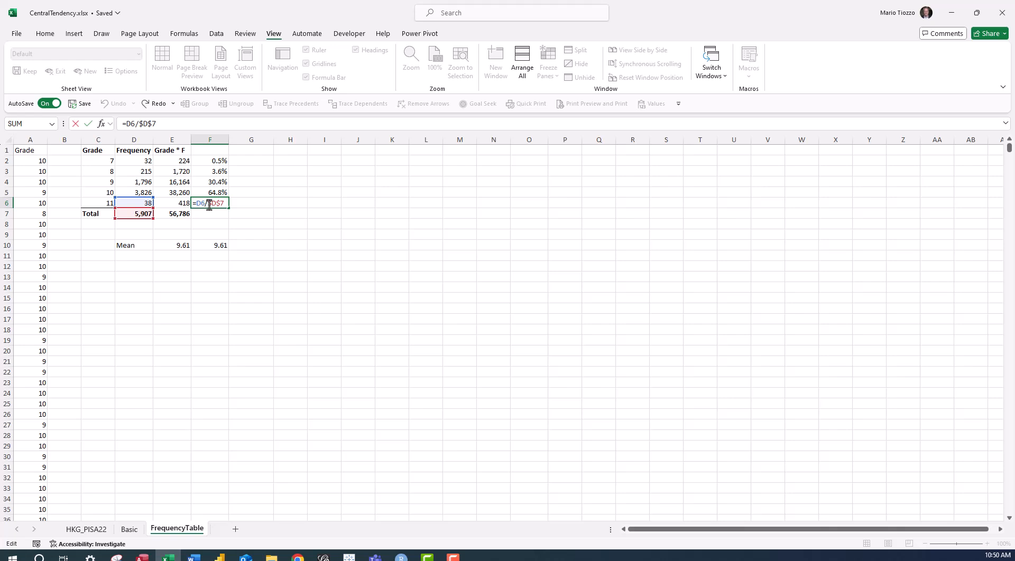
key("Escape")
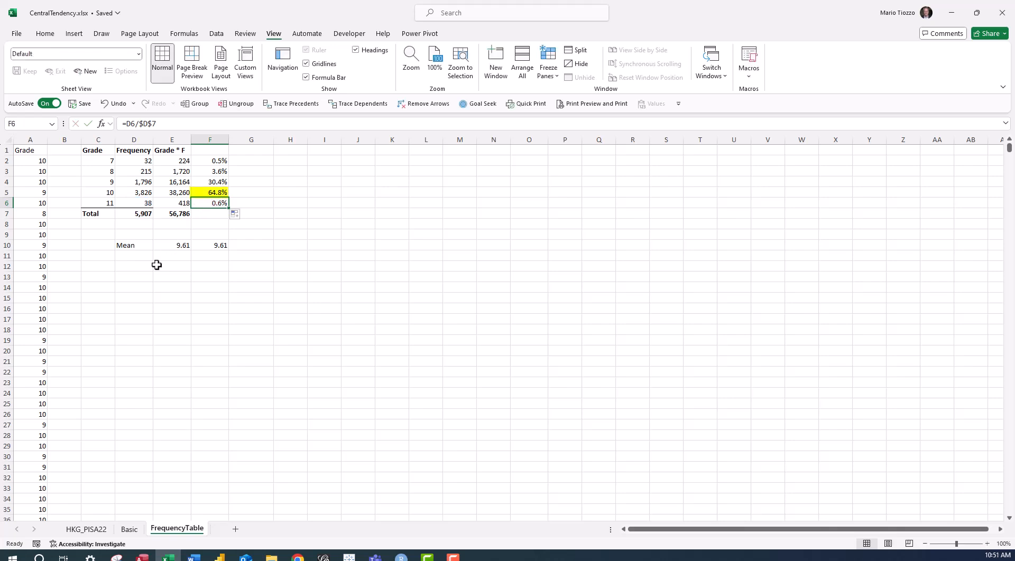
Label cell D11 as Mode and enter 10 as the modal grade in cell E11.
left_click(138, 256)
type("Mode")
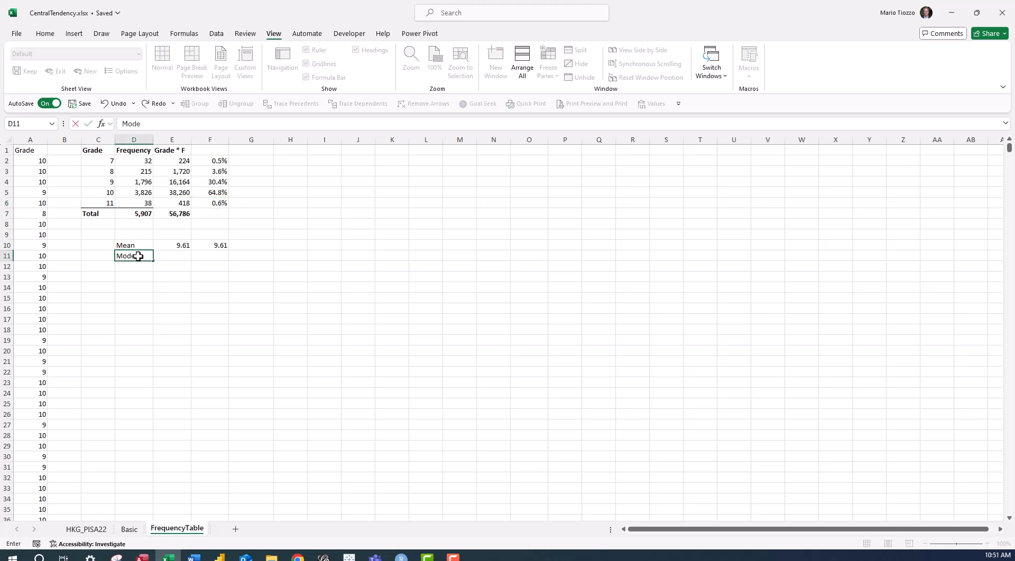
key("Tab")
type("10")
key("Return")
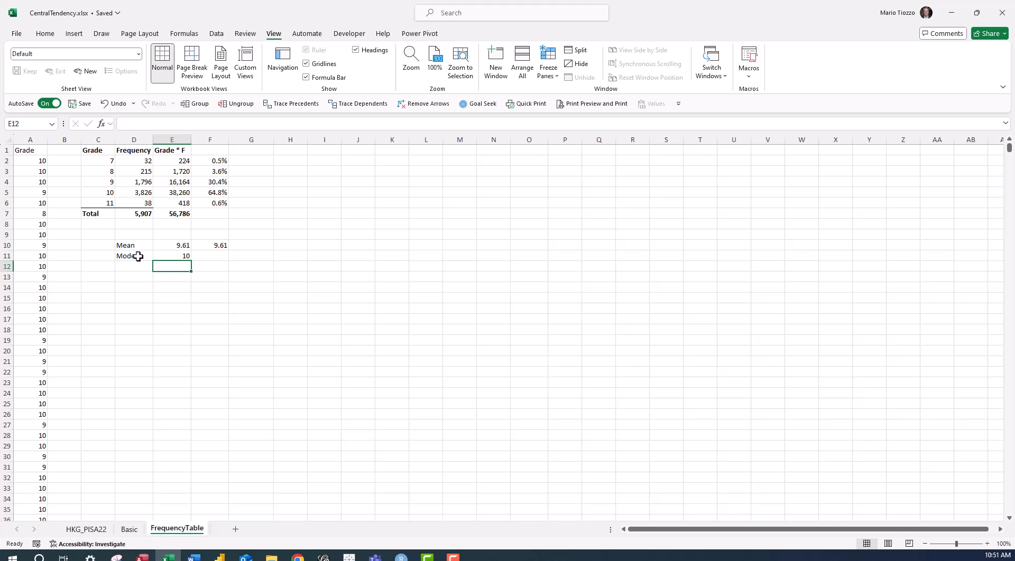
Check the mode in cell F11 with MODE.MULT over the raw grades in A2:A5908.
left_click(203, 256)
type("=mode")
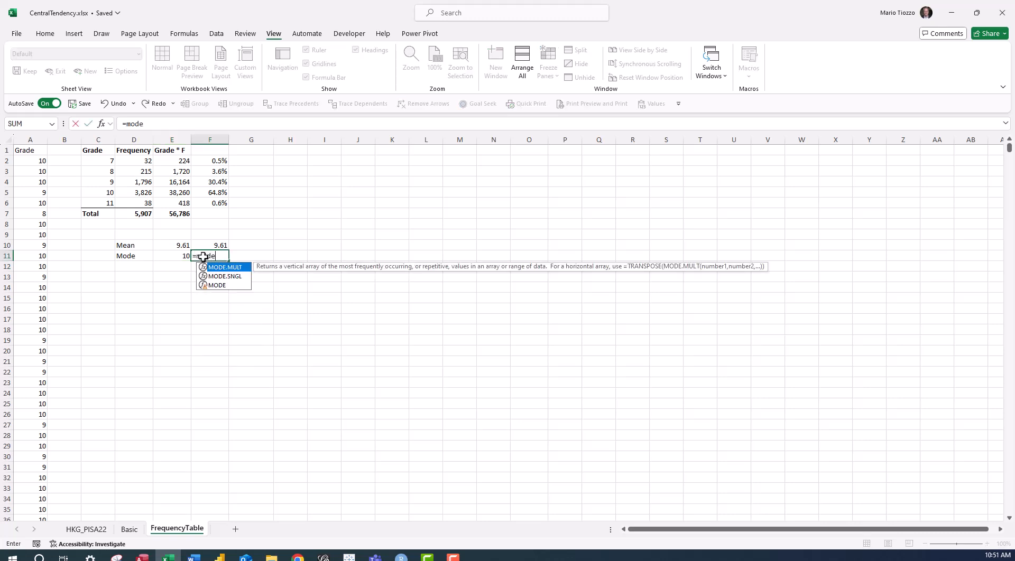
key("Tab")
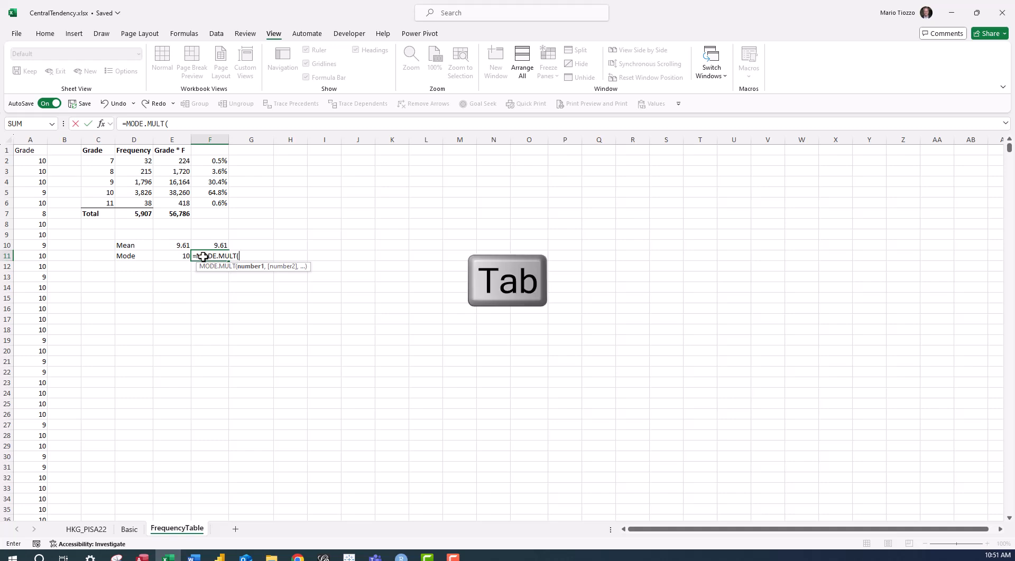
left_click(30, 160)
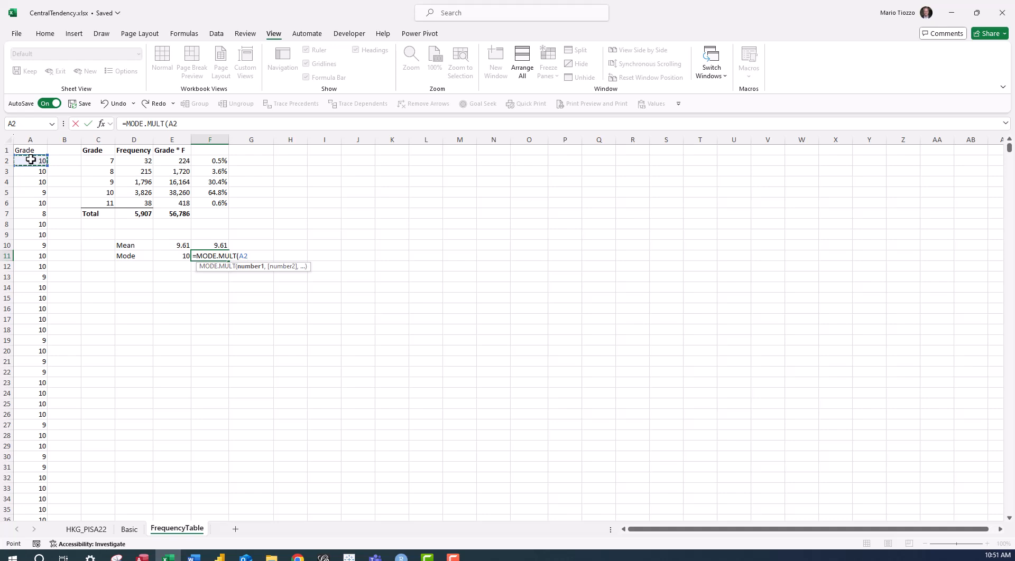
key("ctrl+shift+Down")
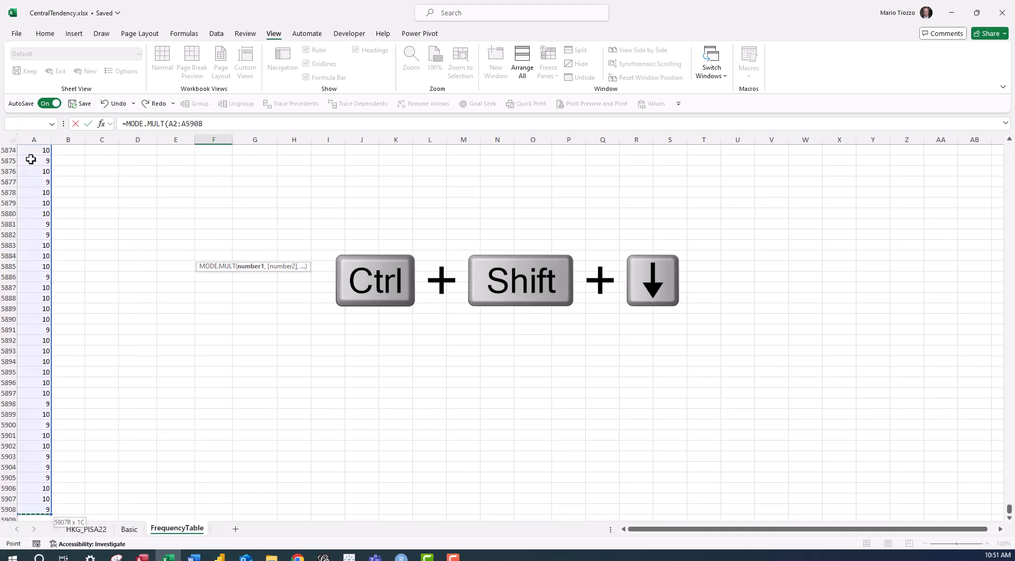
key("Return")
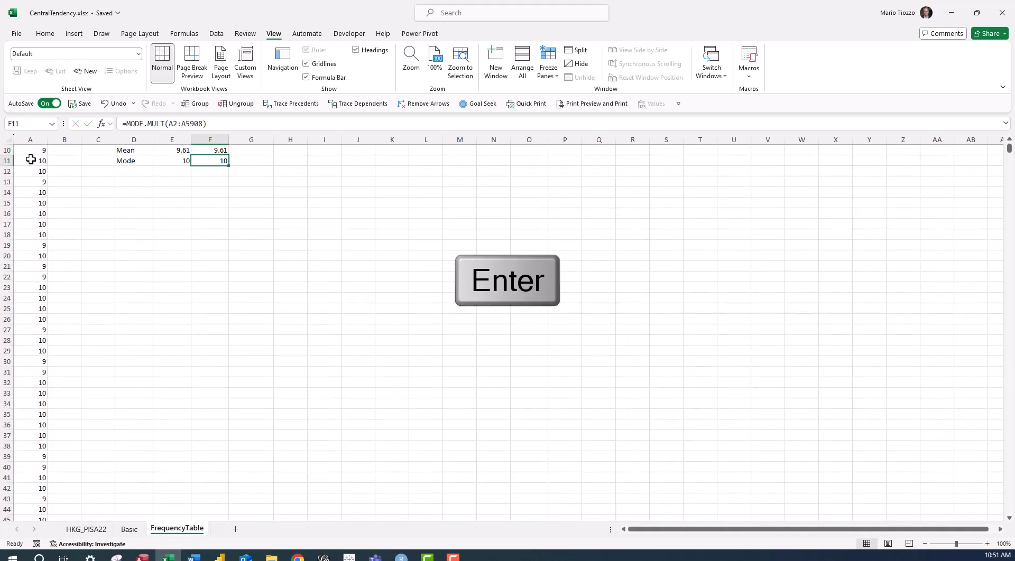
scroll(31, 159, "up", 3)
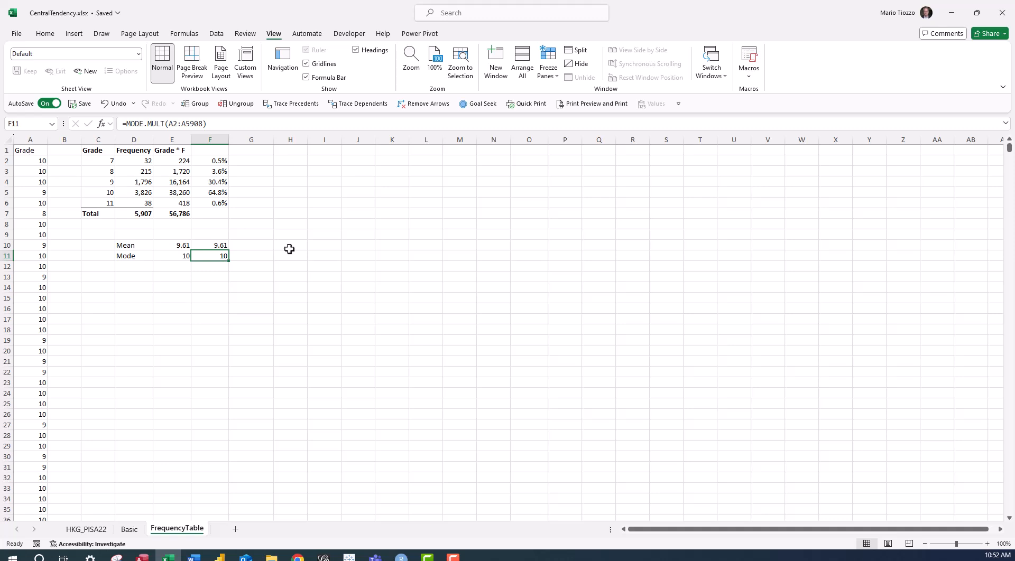
Find the highest frequency in cell C11 with MAX over D2:D6, and clear the cell after checking it.
left_click(86, 257)
type("=max")
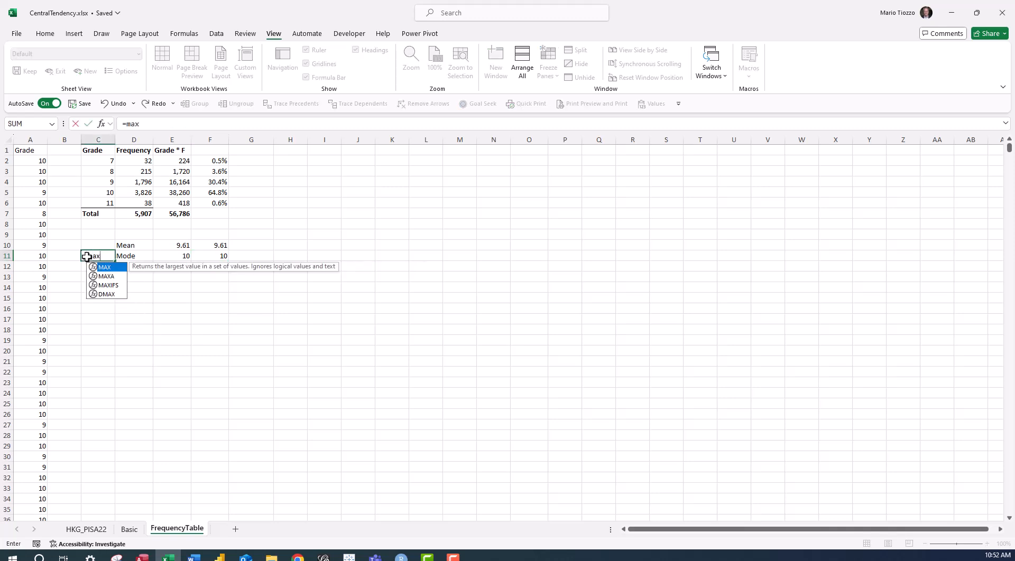
type("(")
left_click_drag(121, 160, 125, 202)
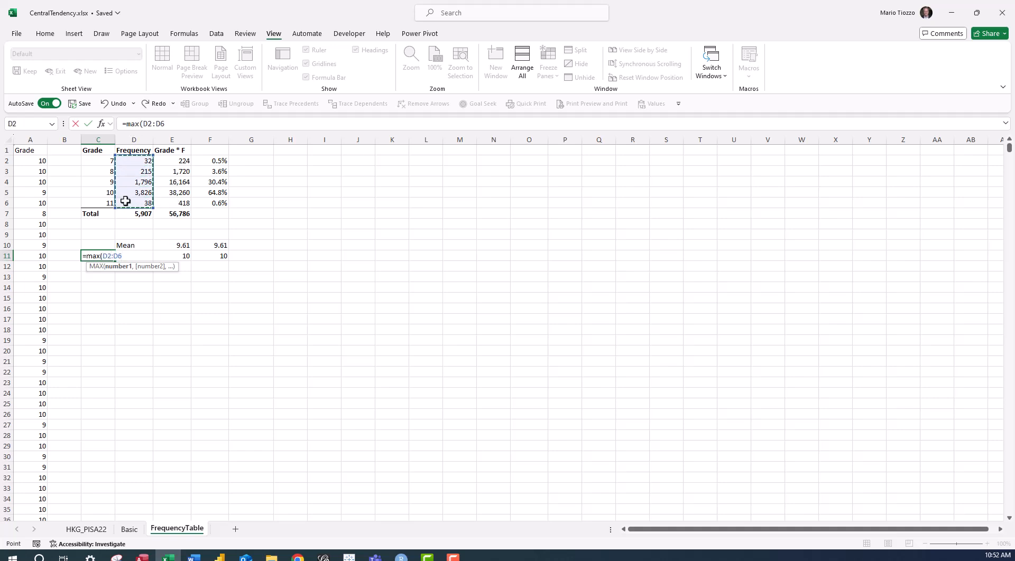
type(")")
key("Return")
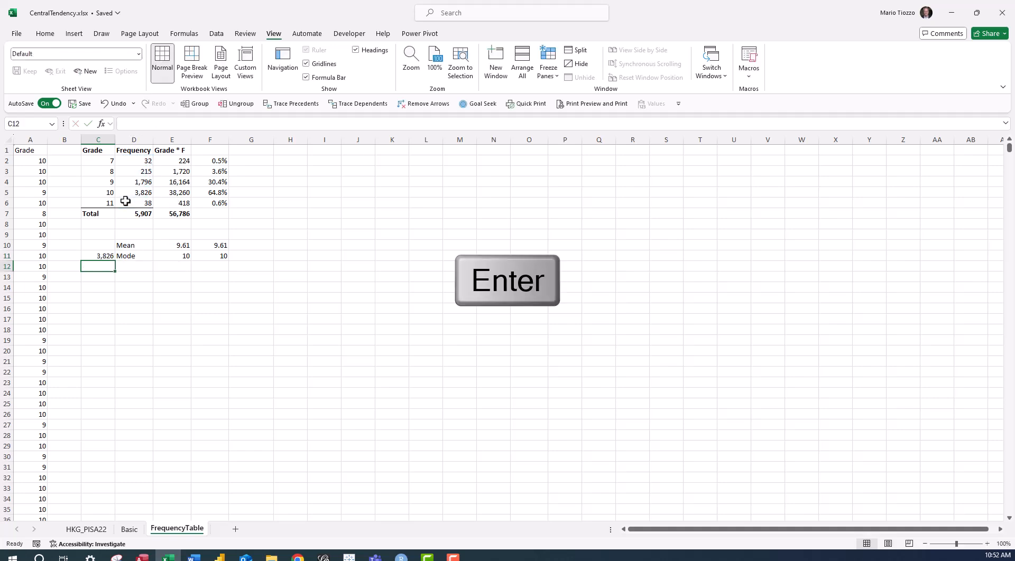
key("Up")
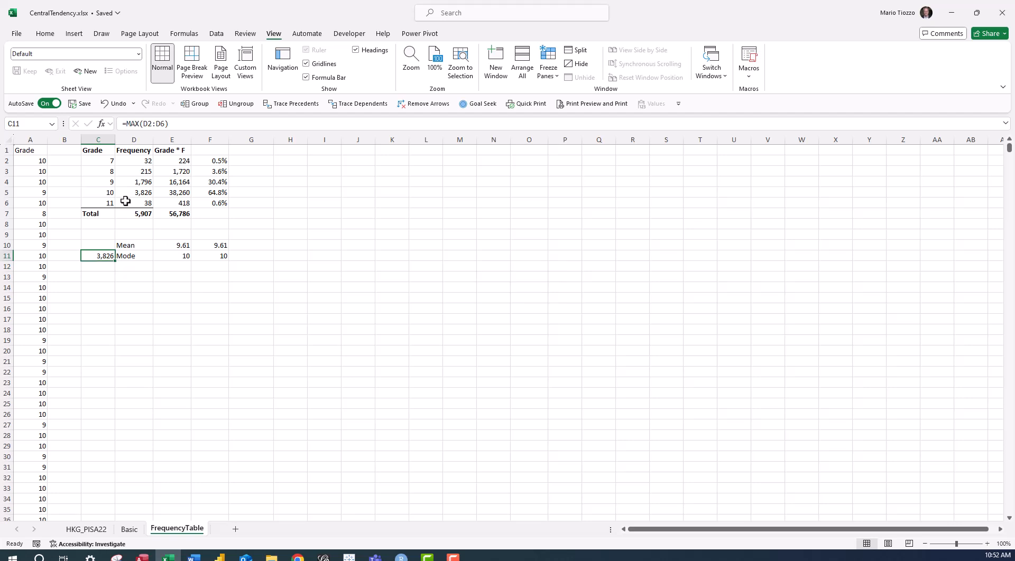
key("Delete")
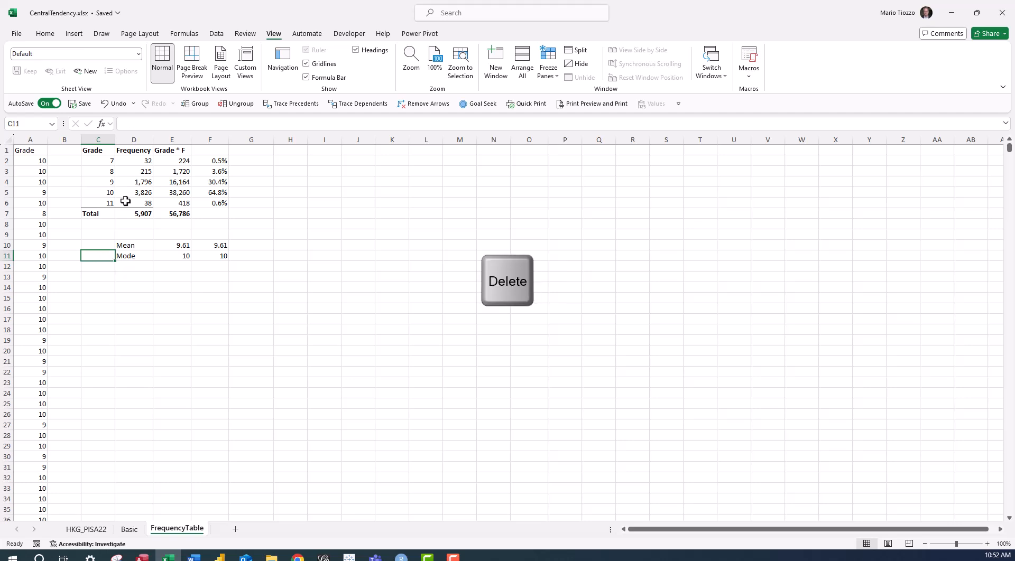
Title column F of the frequency table Percentage in cell F1.
left_click(214, 151)
type("Percentage")
key("Return")
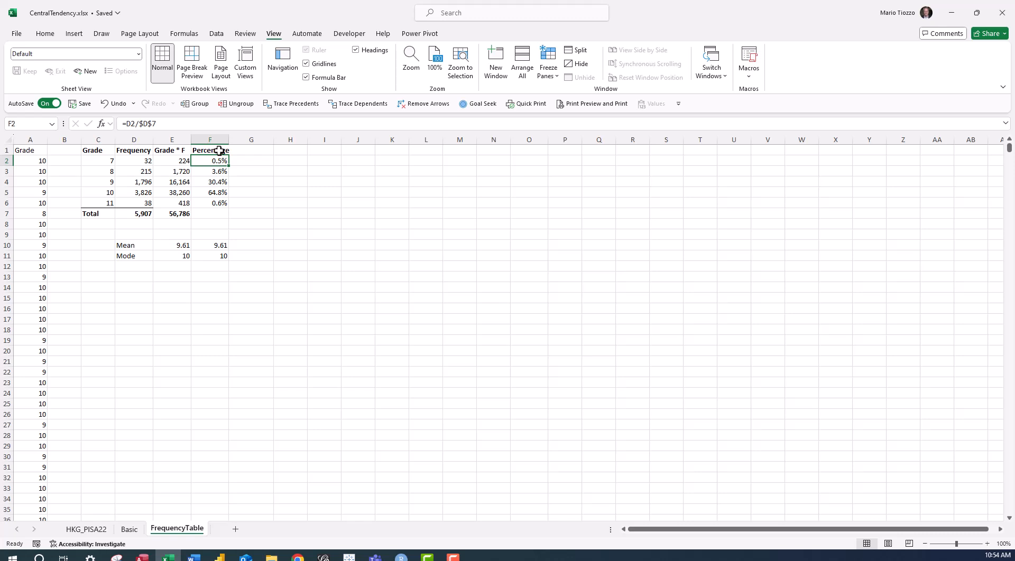
Start a running total of the percentages with =F2 in cell G2 and =G2+F3 in cell G3.
left_click(256, 161)
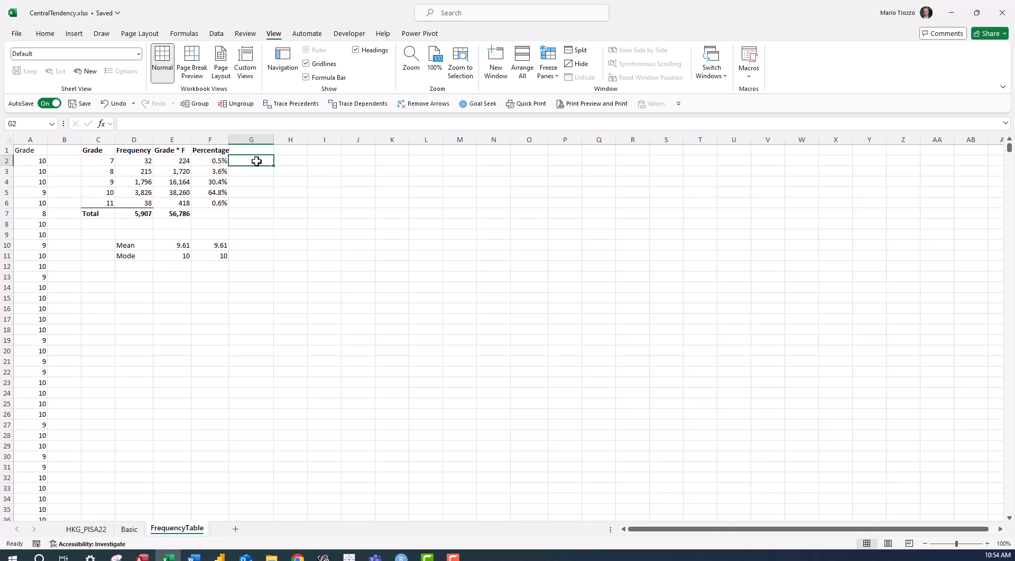
type("=")
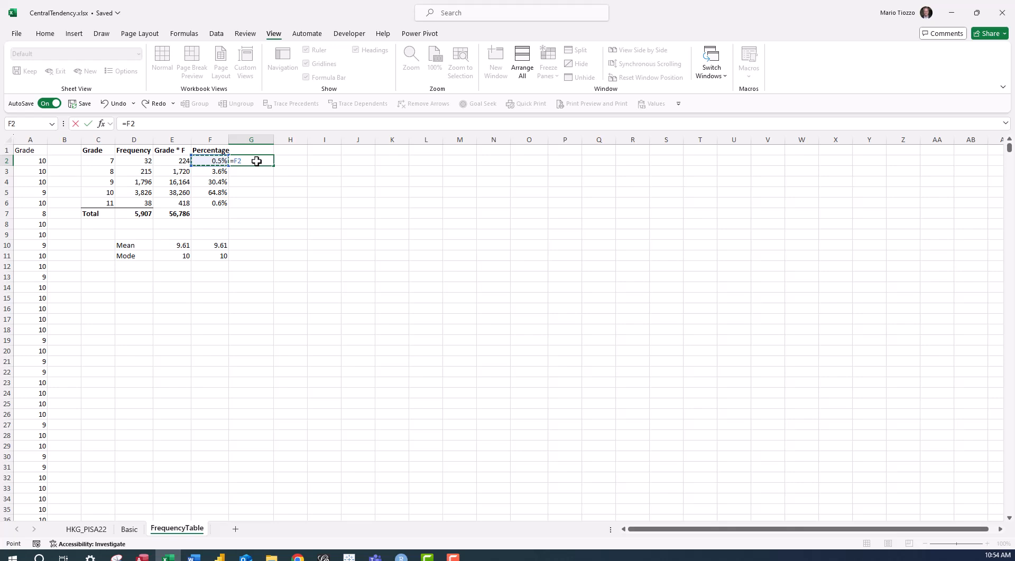
key("Return")
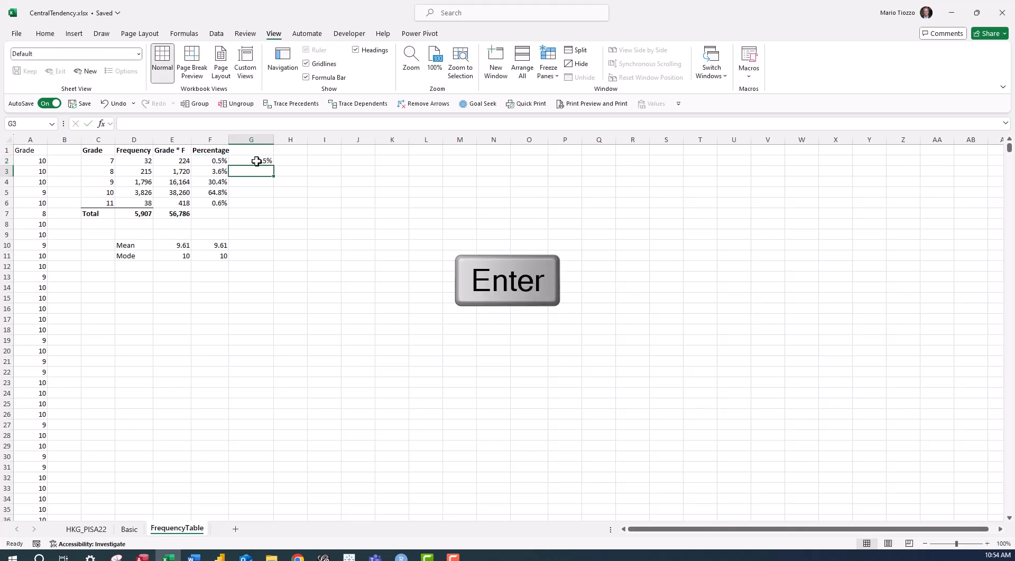
type("=")
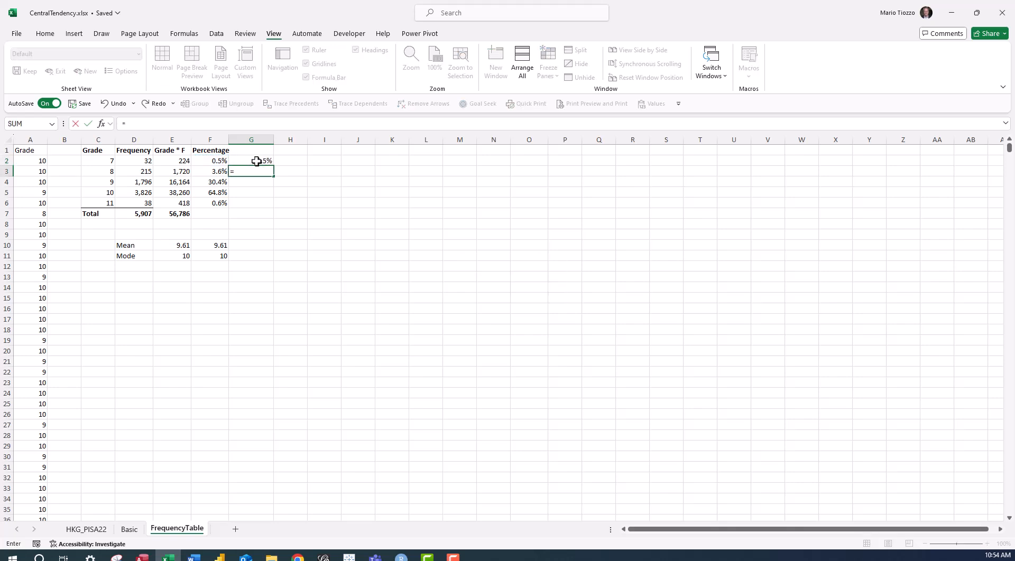
left_click(256, 161)
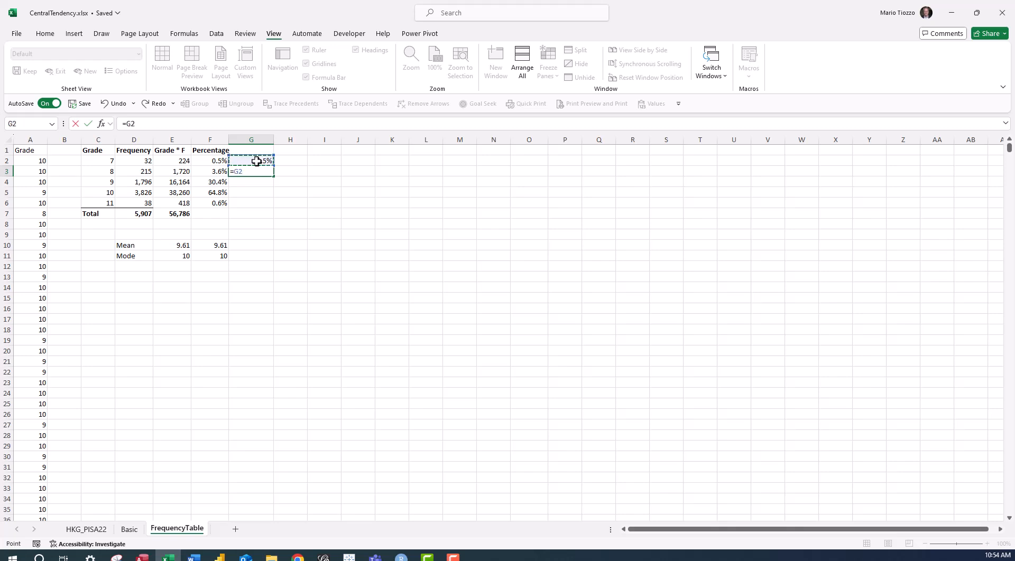
type("+")
key("Left")
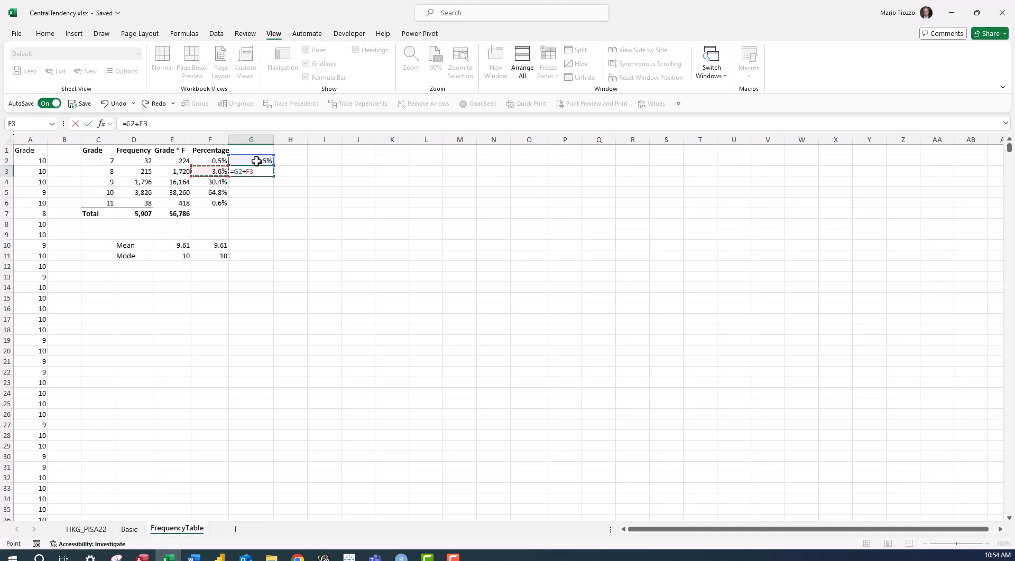
key("Return")
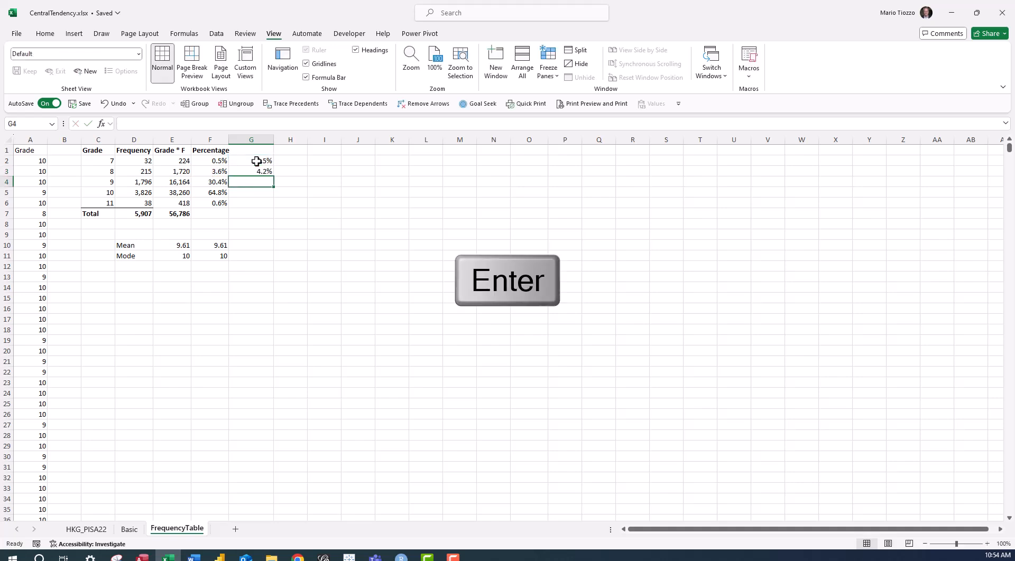
Copy the running-total formula from G3 down to G6 and inspect the formula in G5.
left_click(262, 172)
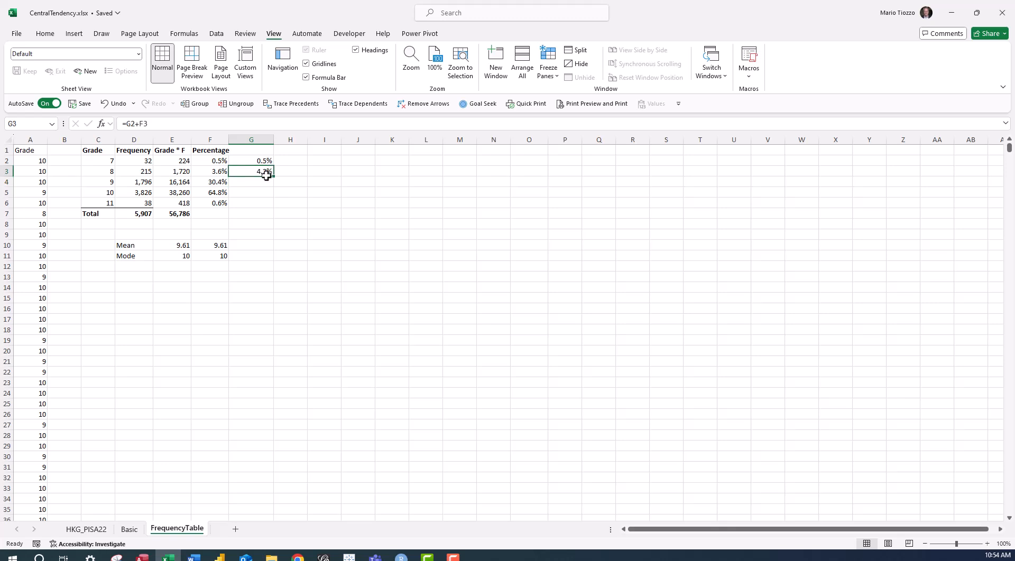
double_click(274, 179)
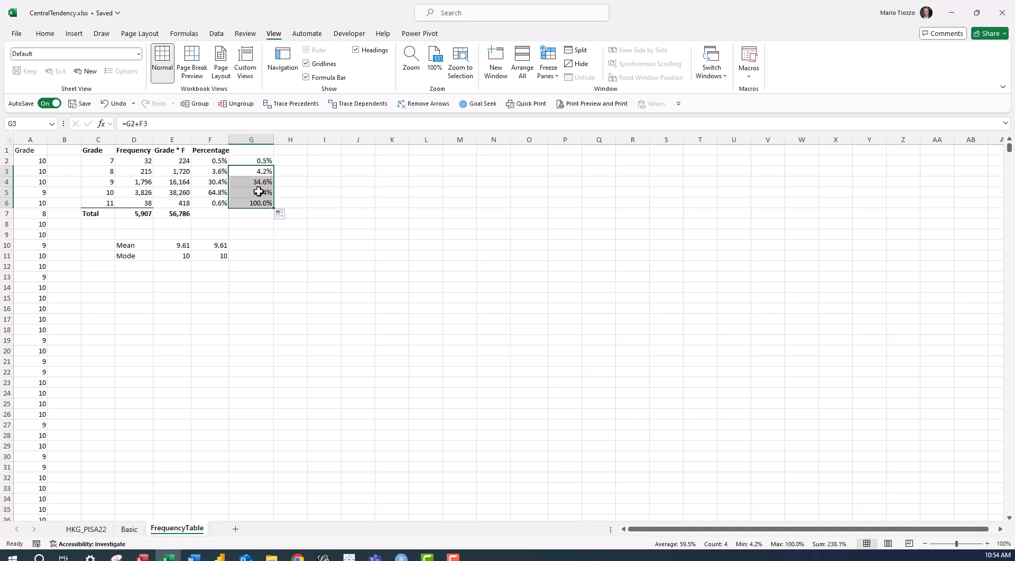
double_click(258, 193)
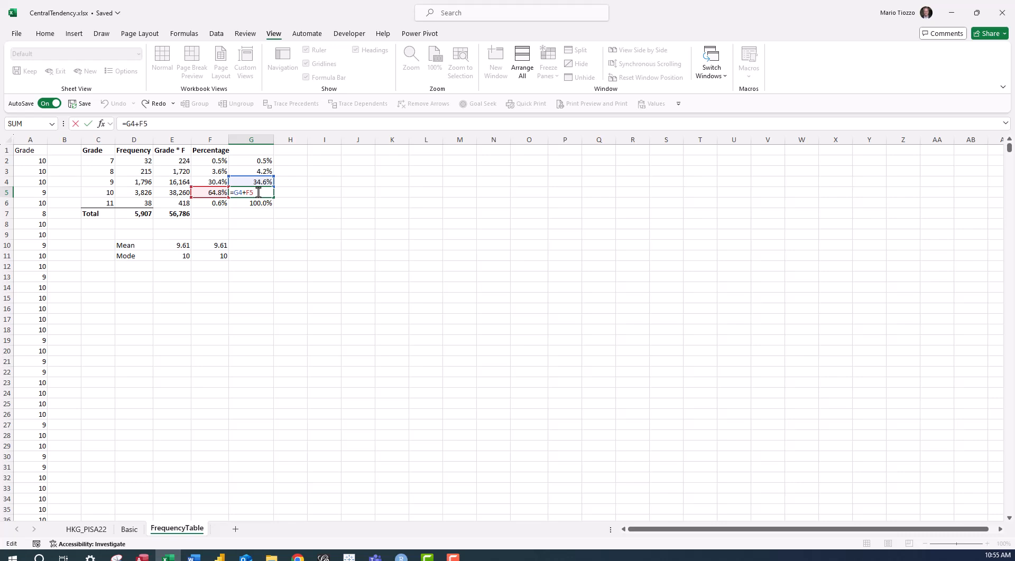
key("Return")
Title column G of the frequency table Cumulative % in cell G1.
left_click(258, 192)
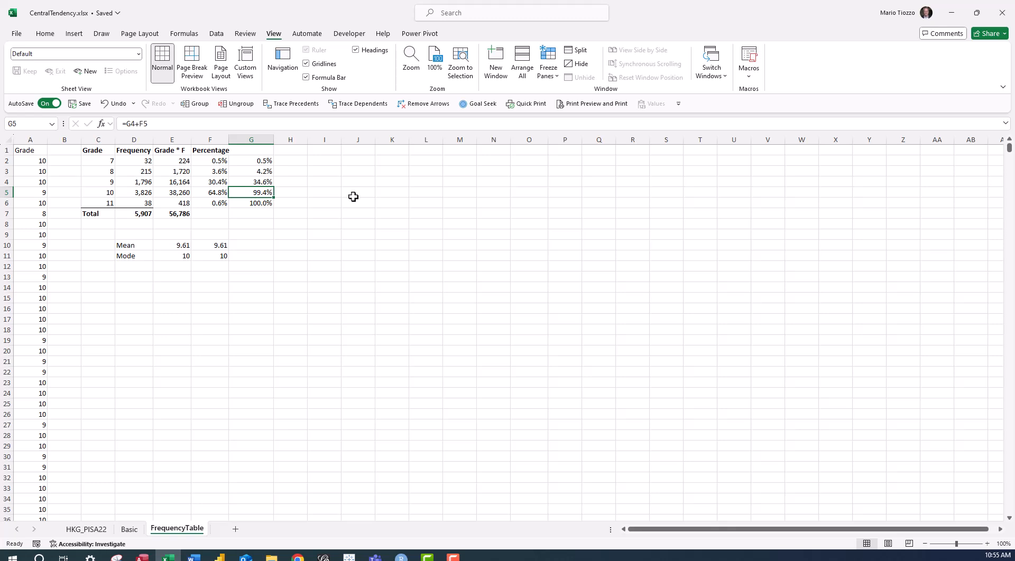
key("Up")
key("Up")
key("Up")
key("Up")
type("Cumulati")
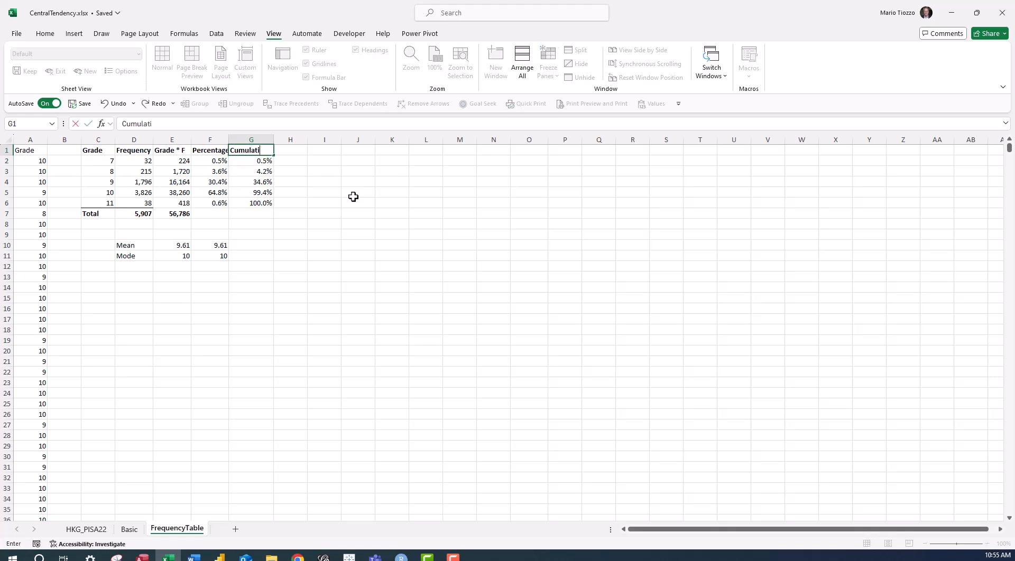
type("ve %")
key("Return")
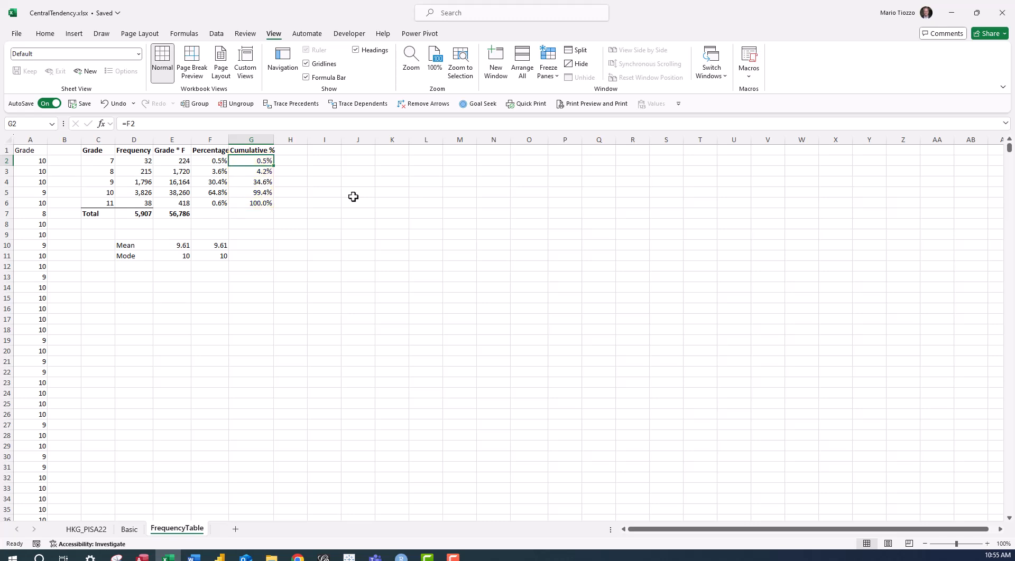
Label cell D12 Median and enter 10 as the manually determined median in cell E12.
left_click(141, 265)
type("Median")
key("Return")
key("Up")
key("Right")
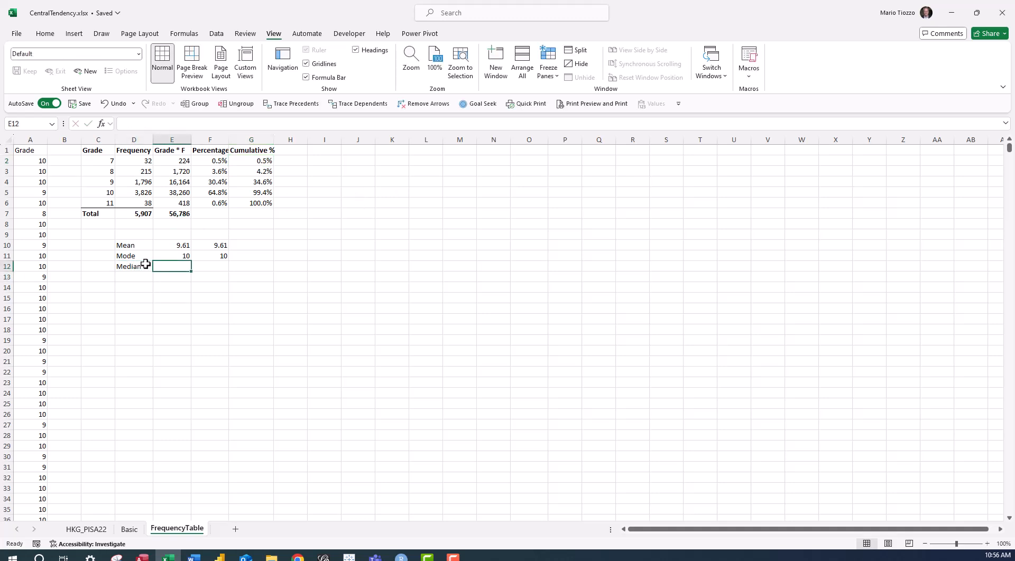
type("10")
key("Return")
Calculate the median of the raw grades in cell F12 with =MEDIAN(A2:A5908).
key("Up")
key("Right")
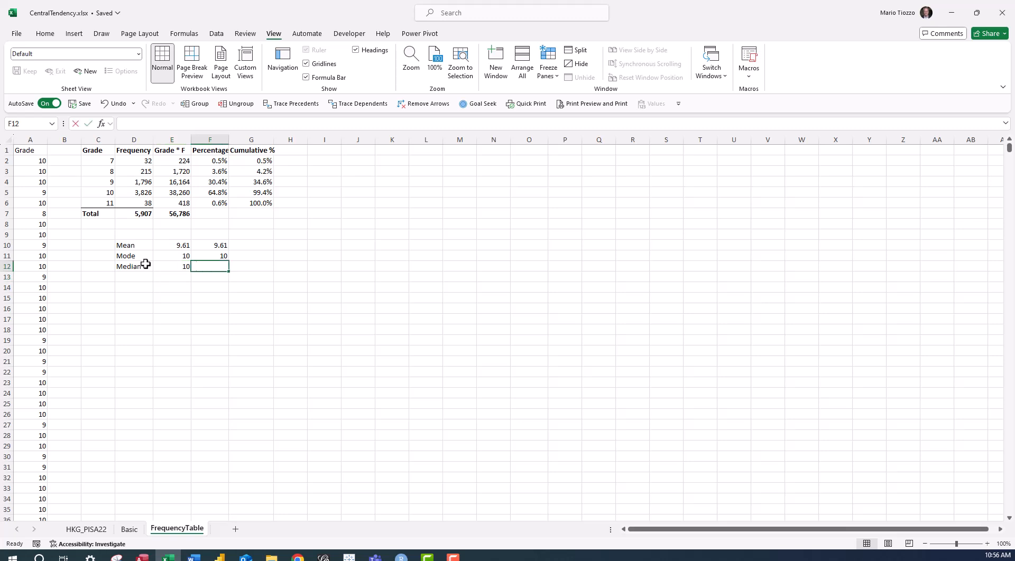
type("=median(")
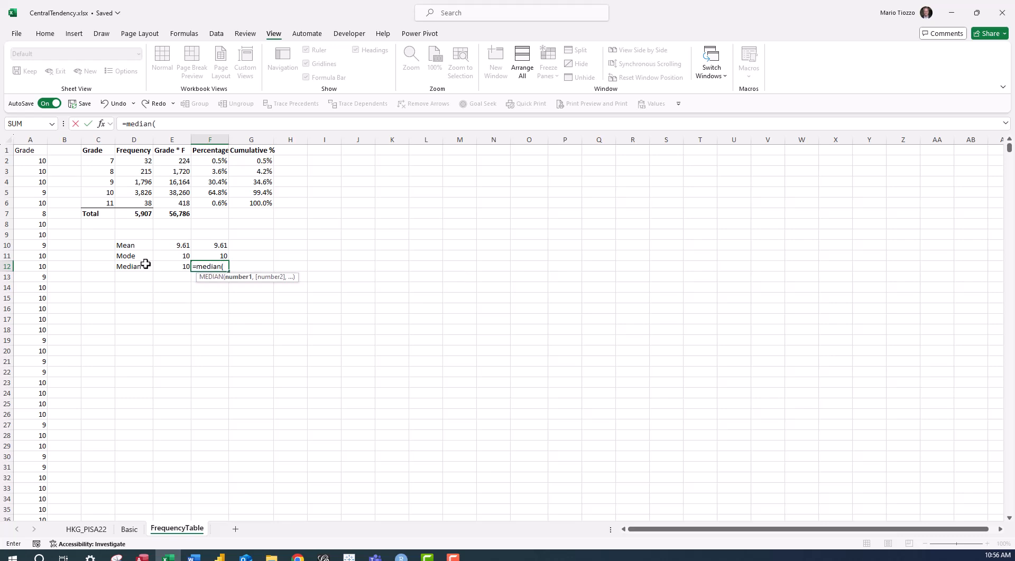
left_click(24, 161)
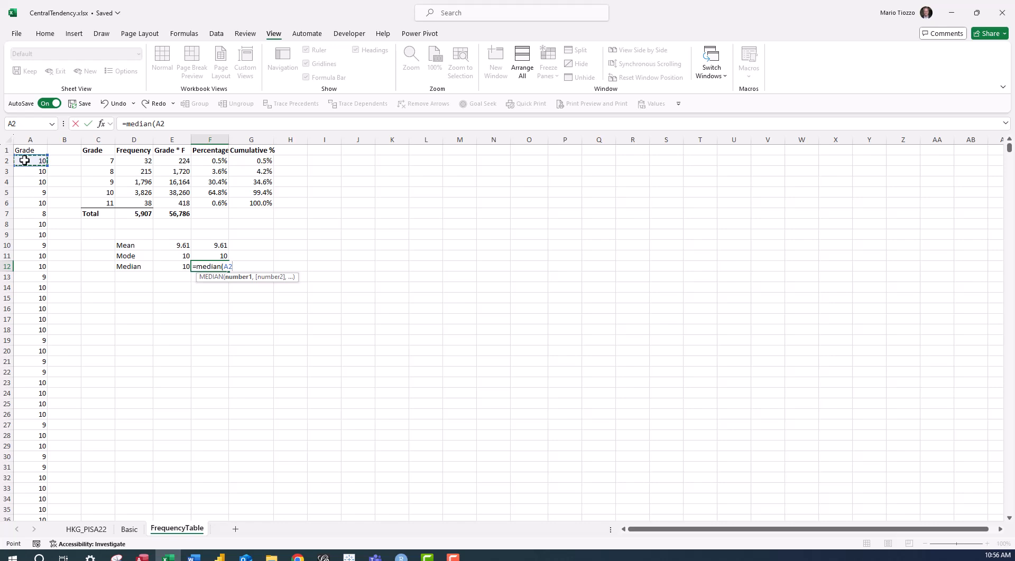
key("ctrl+shift+Down")
type(")")
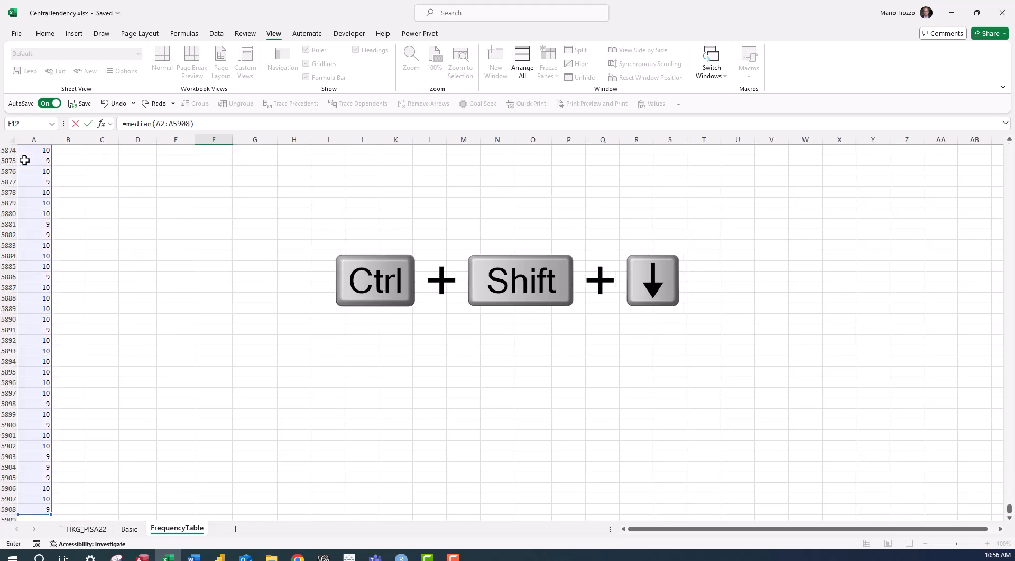
key("Return")
Compare the manual and function results for mean, mode and median in E10:F12 alongside the frequency table.
key("Up")
key("Up")
key("Up")
key("Up")
key("Up")
key("Up")
key("Down")
key("Down")
key("Down")
key("Down")
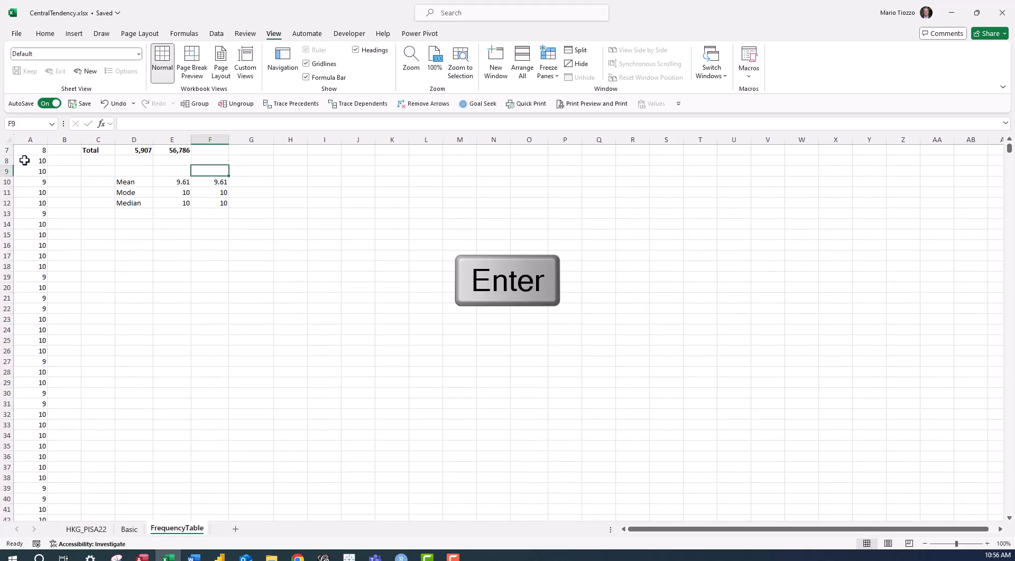
key("Down")
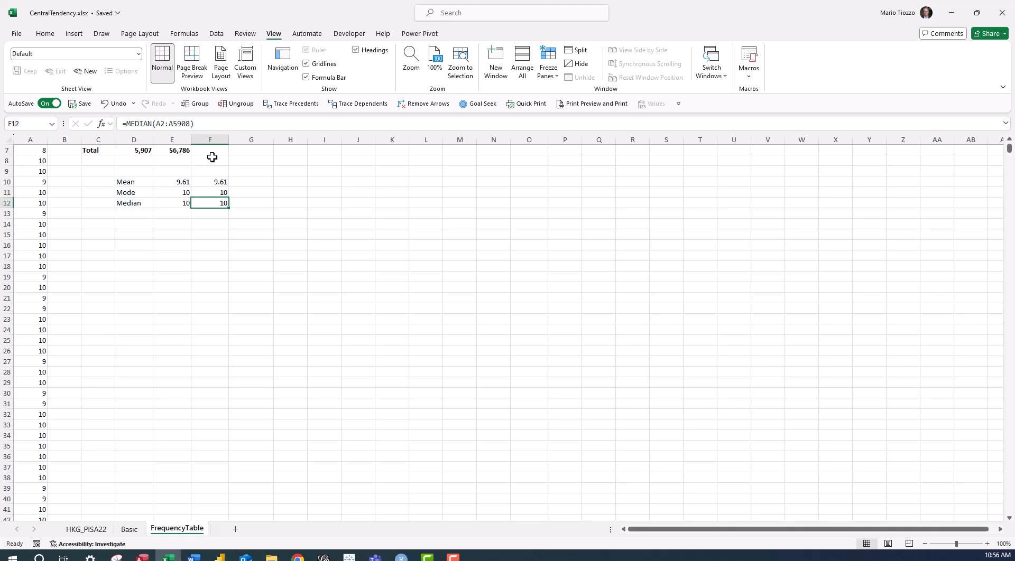
scroll(233, 186, "up", 2)
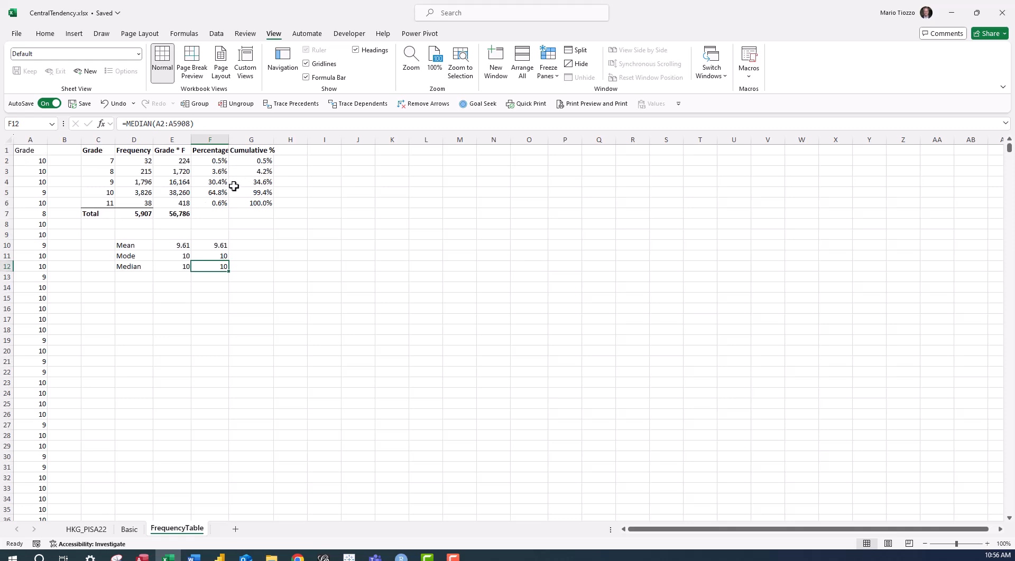